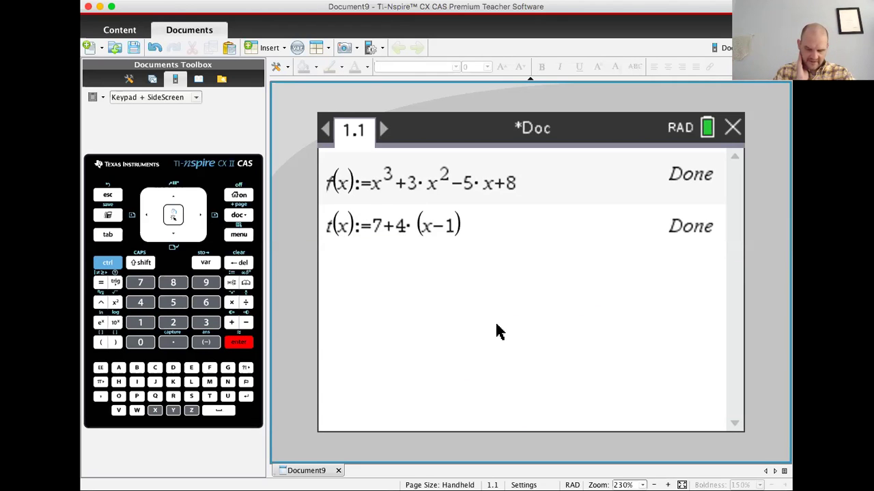
Begin defining a function a(n) whose value is a list in curly braces.
{"action": "type", "text": "a"}
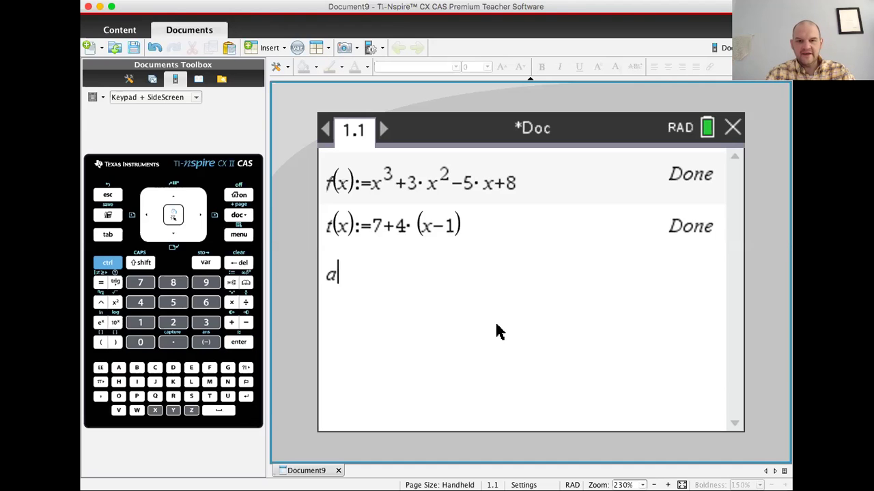
{"action": "type", "text": "(n):="}
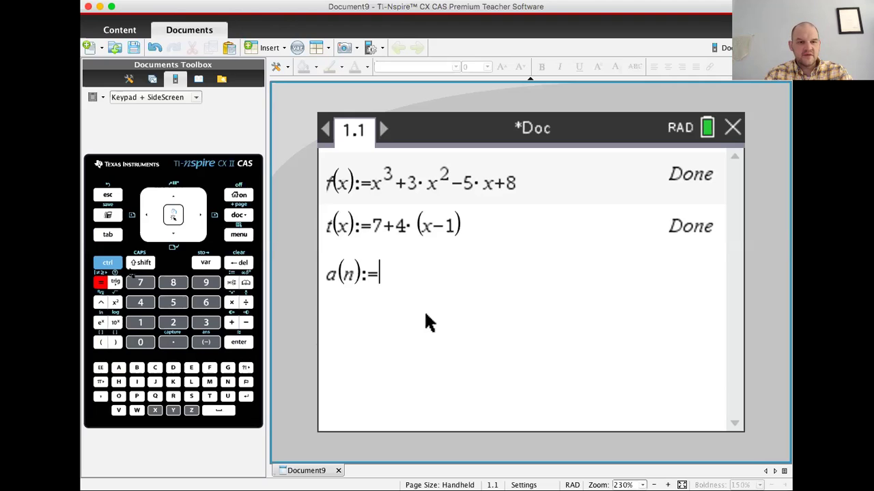
{"action": "key", "text": "ctrl"}
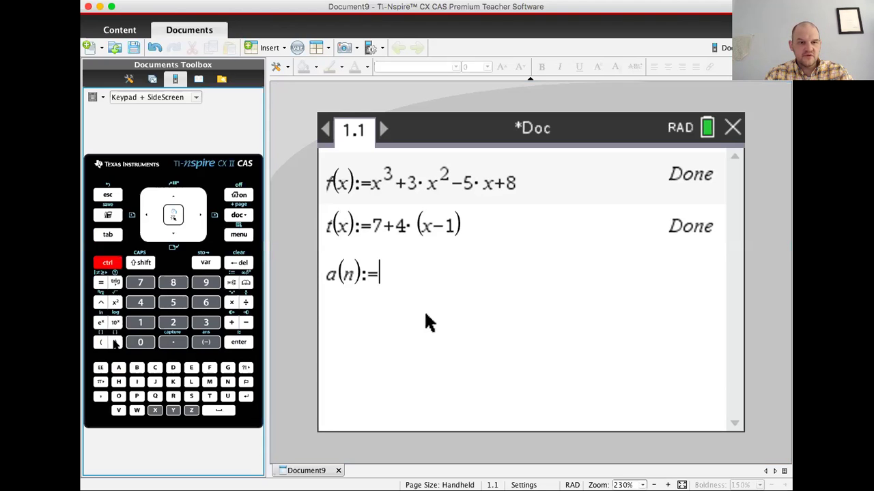
{"action": "left_click", "coordinate": [114, 342]}
Enter the nth derivative of f(x) with respect to x as the first list element of a(n).
{"action": "left_click", "coordinate": [230, 282]}
{"action": "key", "text": "Right"}
{"action": "key", "text": "Right"}
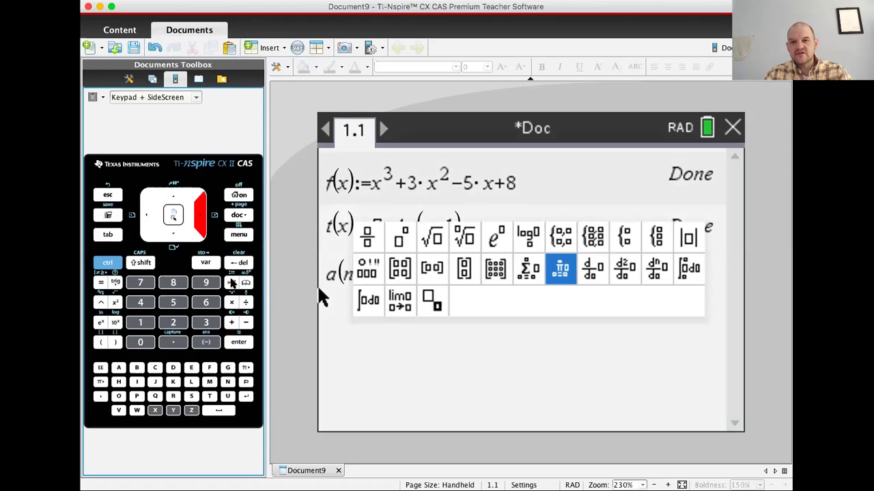
{"action": "key", "text": "Right"}
{"action": "key", "text": "Right"}
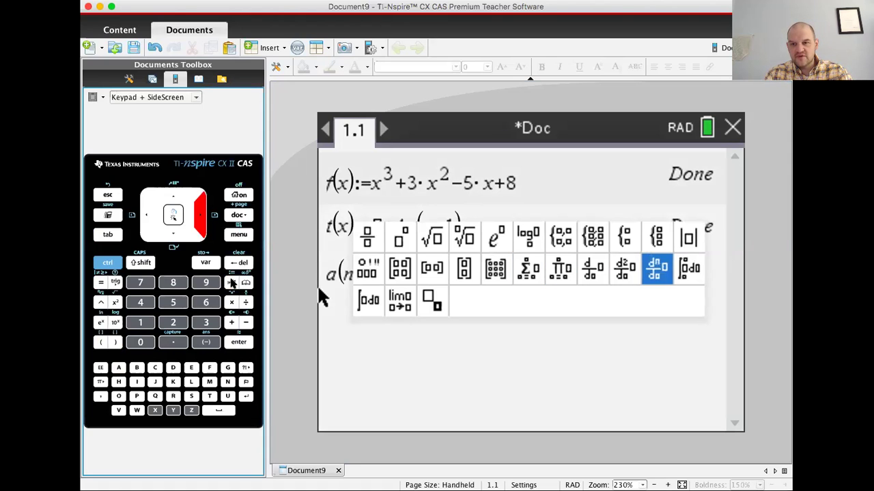
{"action": "key", "text": "Return"}
{"action": "type", "text": "x()}"}
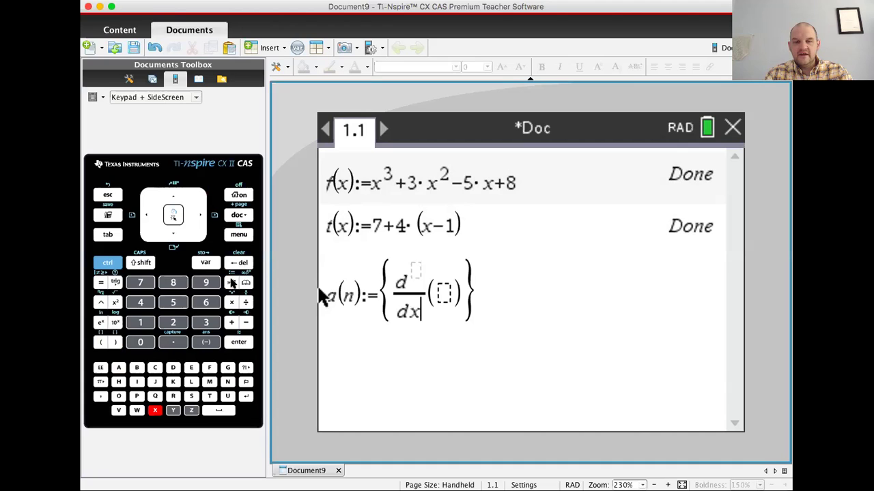
{"action": "key", "text": "Tab"}
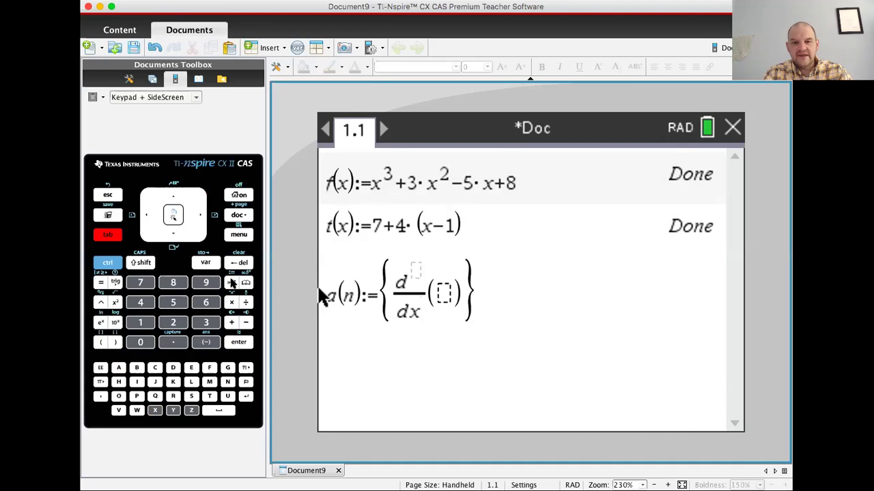
{"action": "type", "text": "n"}
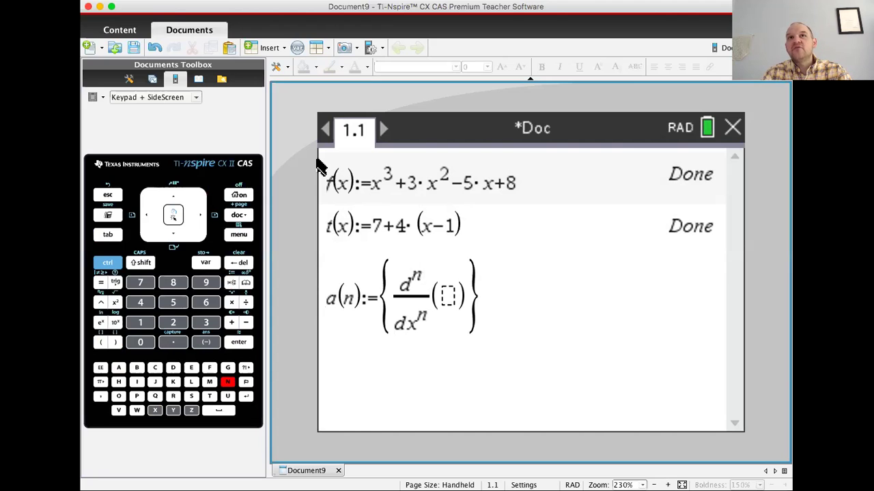
{"action": "key", "text": "Right"}
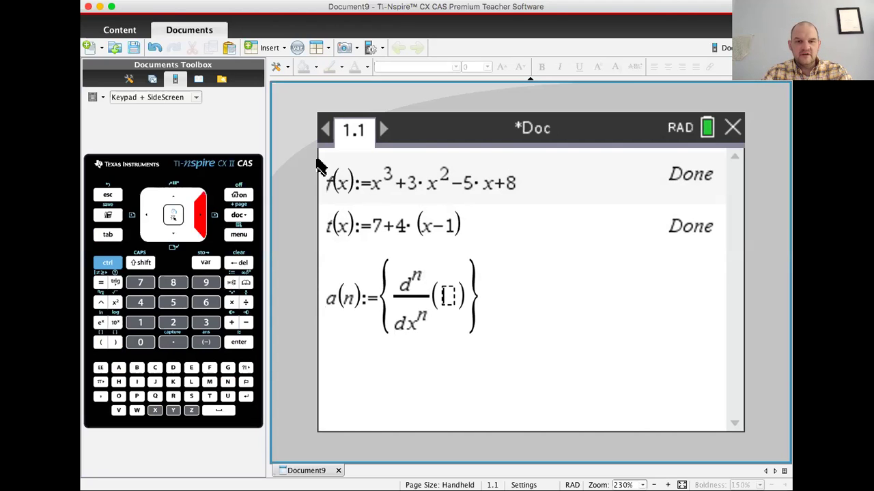
{"action": "type", "text": "f(x"}
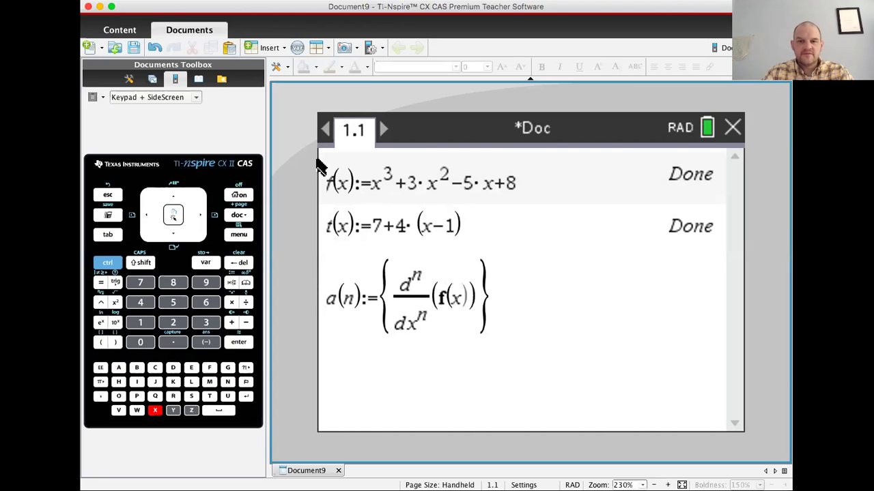
{"action": "key", "text": "Right"}
Add the nth derivative of t(x) with respect to x as the second list element and store the a(n) definition.
{"action": "type", "text": ","}
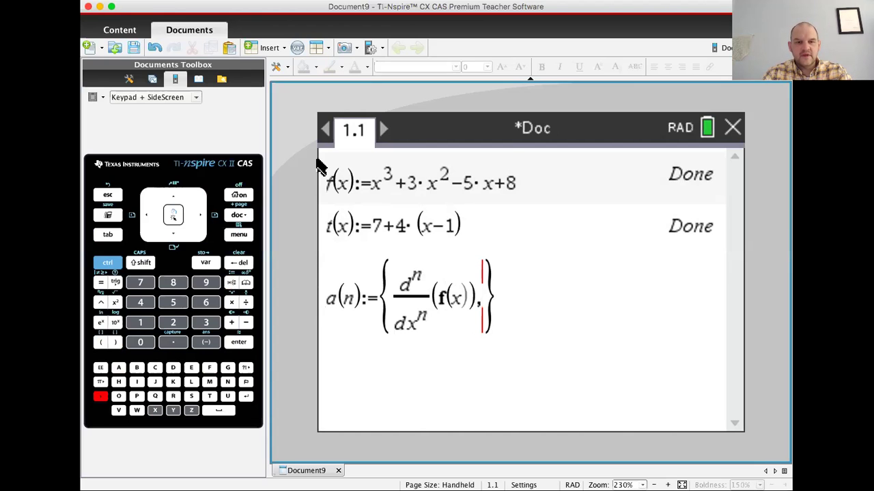
{"action": "key", "text": "ctrl+shift+t"}
{"action": "key", "text": "Return"}
{"action": "type", "text": "x("}
{"action": "key", "text": "Tab"}
{"action": "type", "text": "n"}
{"action": "key", "text": "Tab"}
{"action": "type", "text": "t(x"}
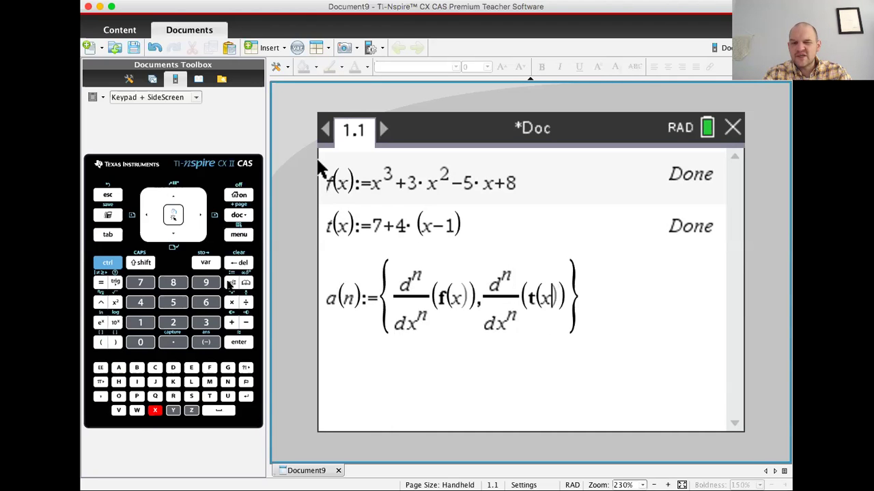
{"action": "key", "text": "Return"}
Evaluate a(0), a(1), a(2) and a(3) on separate lines.
{"action": "type", "text": "a"}
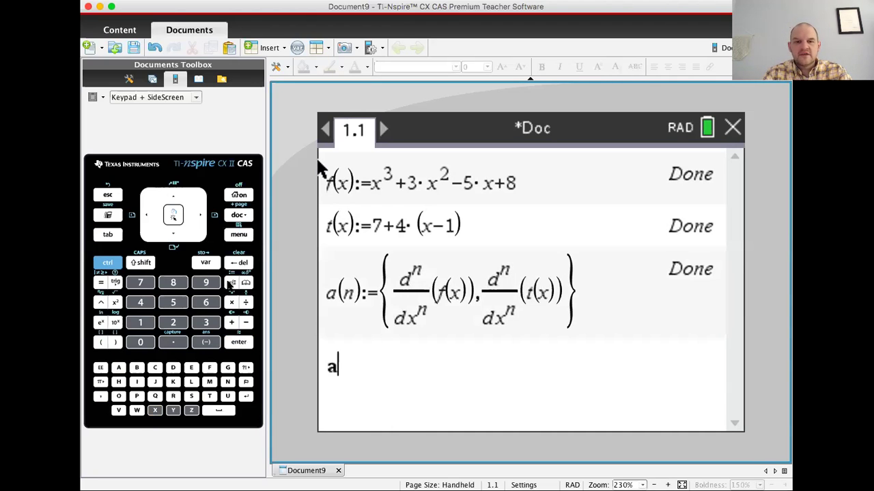
{"action": "type", "text": "(0"}
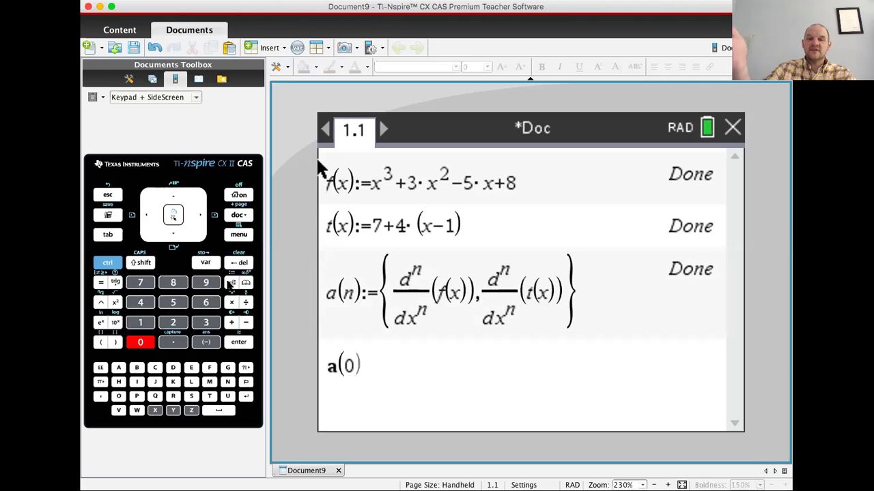
{"action": "key", "text": "Return"}
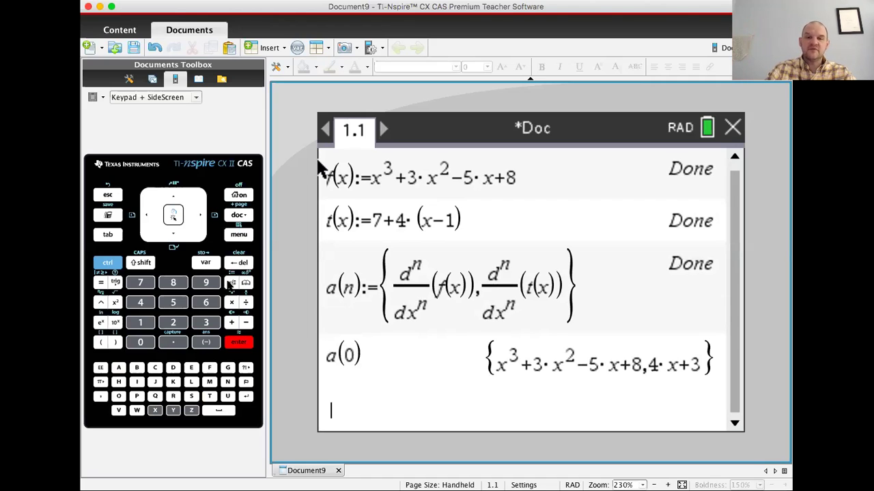
{"action": "type", "text": "a(1"}
{"action": "key", "text": "Return"}
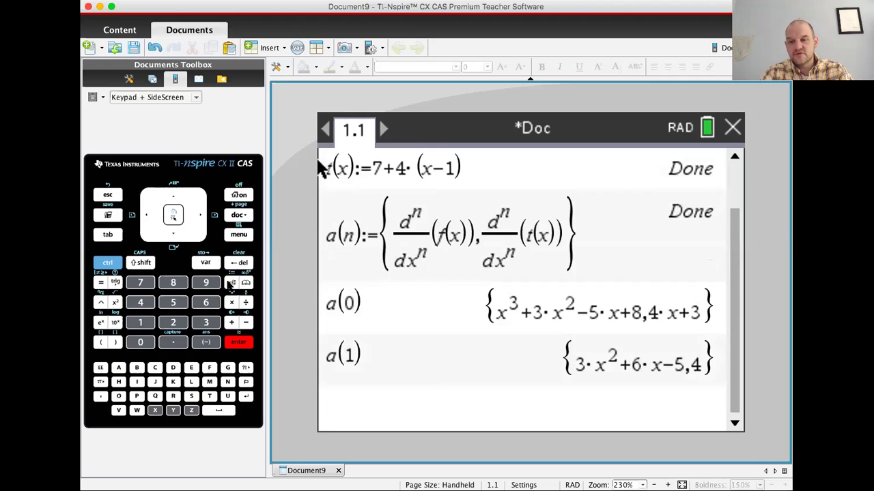
{"action": "type", "text": "a(2"}
{"action": "key", "text": "Return"}
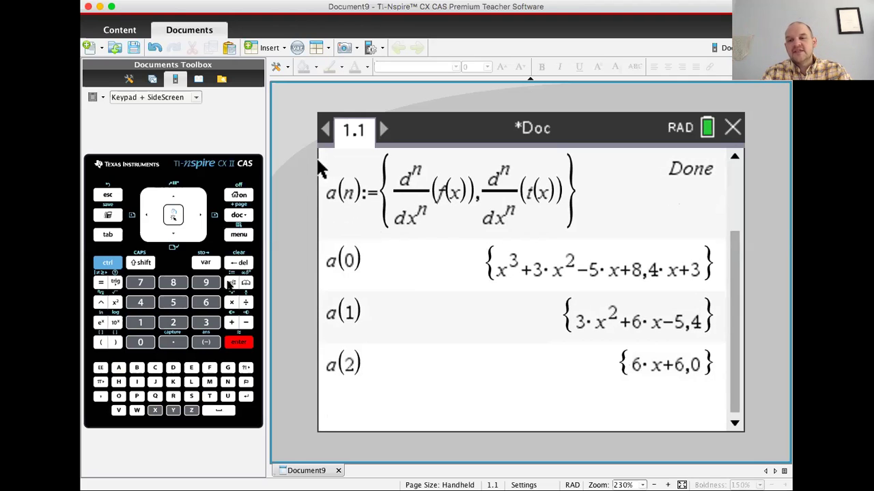
{"action": "type", "text": "(a"}
{"action": "key", "text": "BackSpace"}
{"action": "key", "text": "BackSpace"}
{"action": "type", "text": "a(3"}
{"action": "key", "text": "Return"}
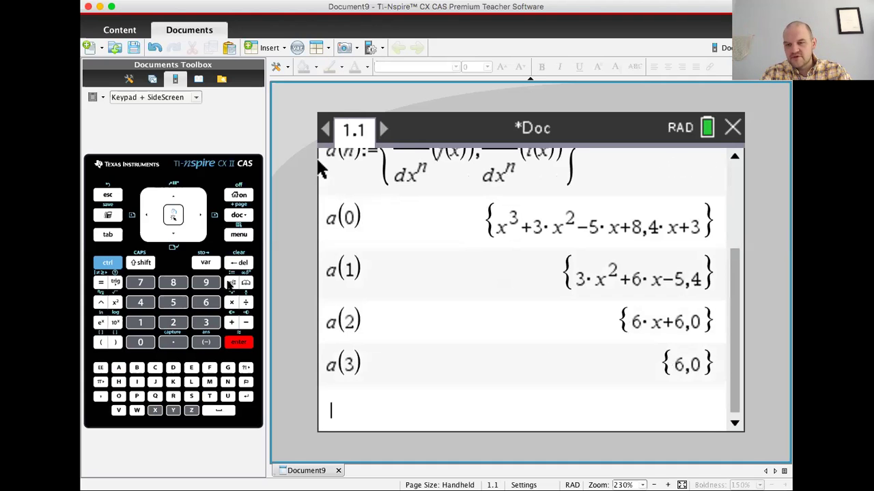
Delete the a(0) to a(3) evaluations from the history and return to the empty entry line.
{"action": "key", "text": "Up"}
{"action": "key", "text": "Up"}
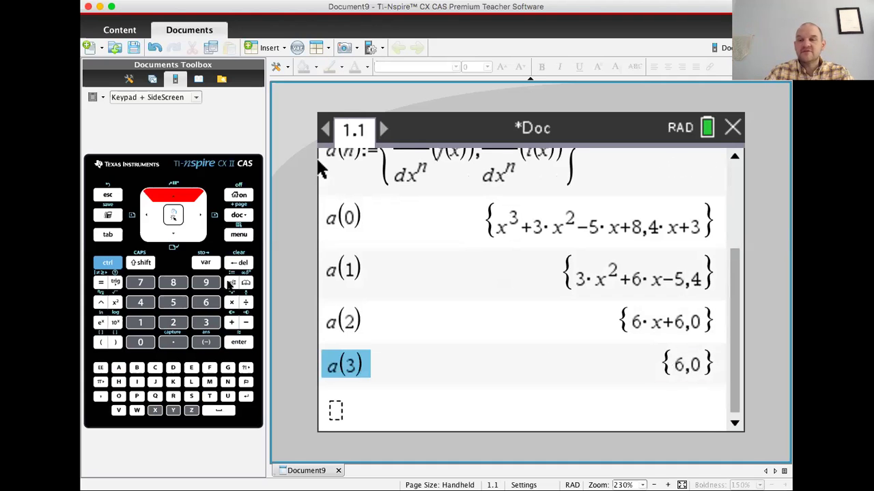
{"action": "key", "text": "BackSpace"}
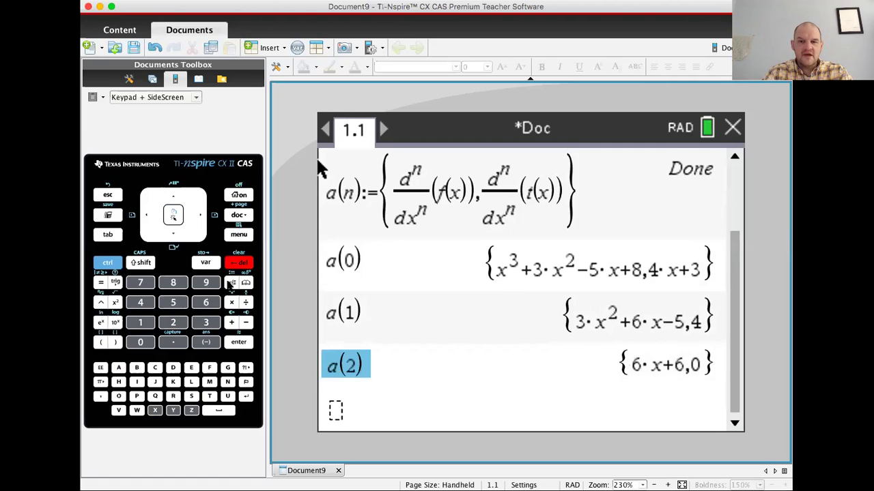
{"action": "key", "text": "BackSpace"}
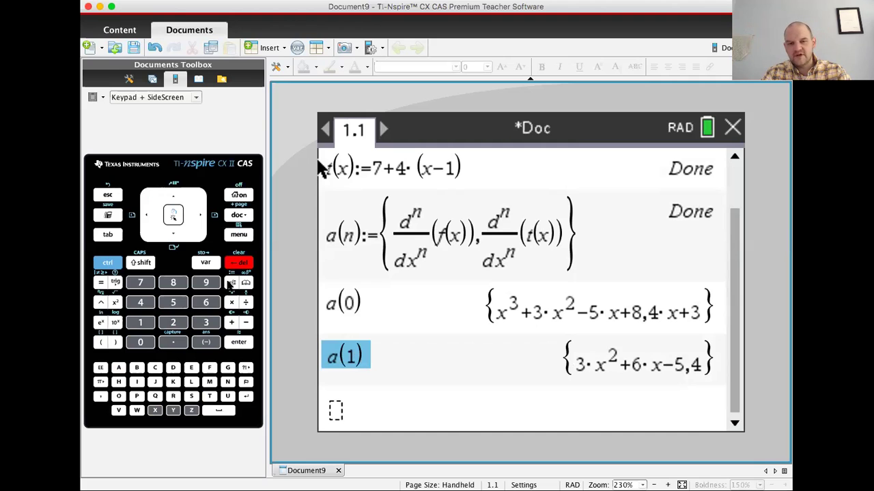
{"action": "key", "text": "Up"}
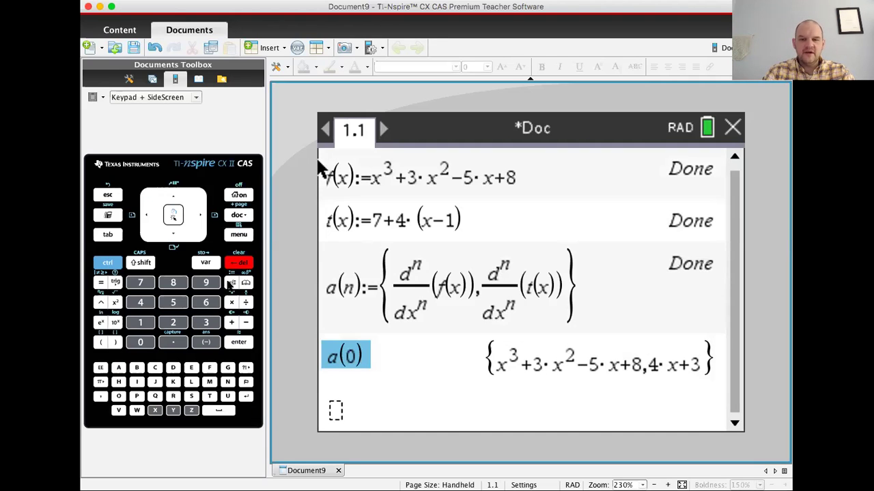
{"action": "key", "text": "Down"}
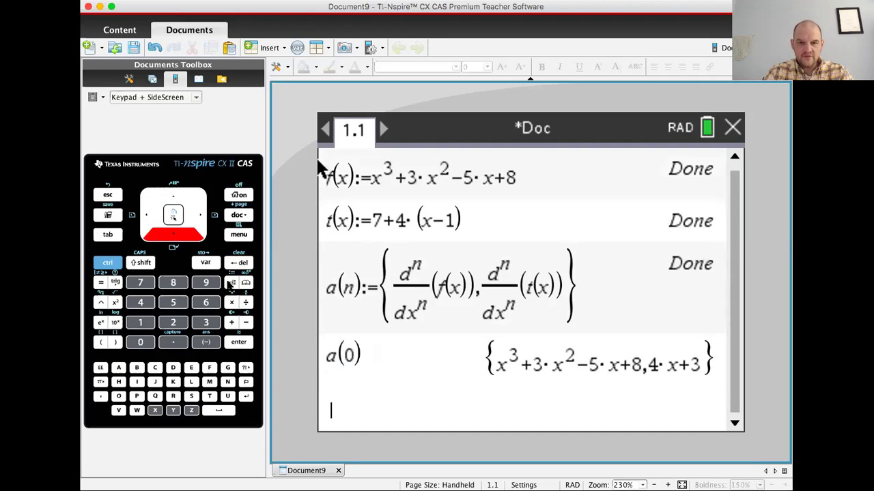
{"action": "key", "text": "BackSpace"}
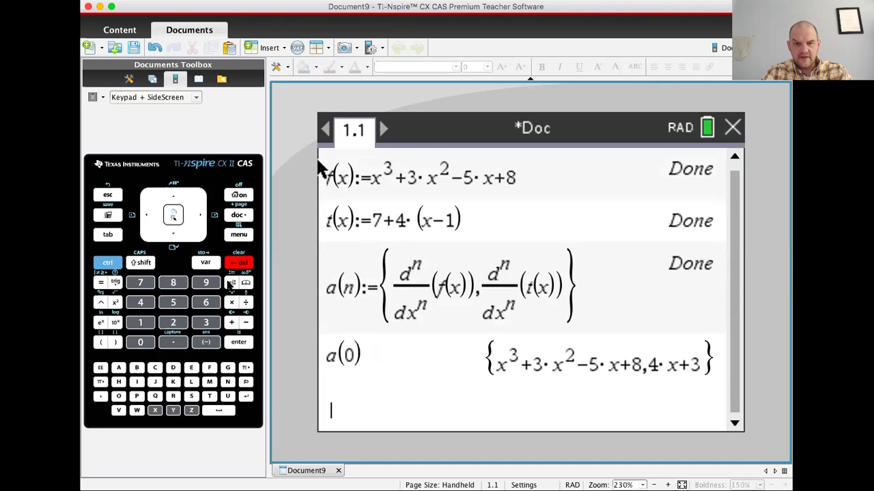
{"action": "key", "text": "Up"}
{"action": "key", "text": "BackSpace"}
{"action": "key", "text": "Down"}
{"action": "key", "text": "Down"}
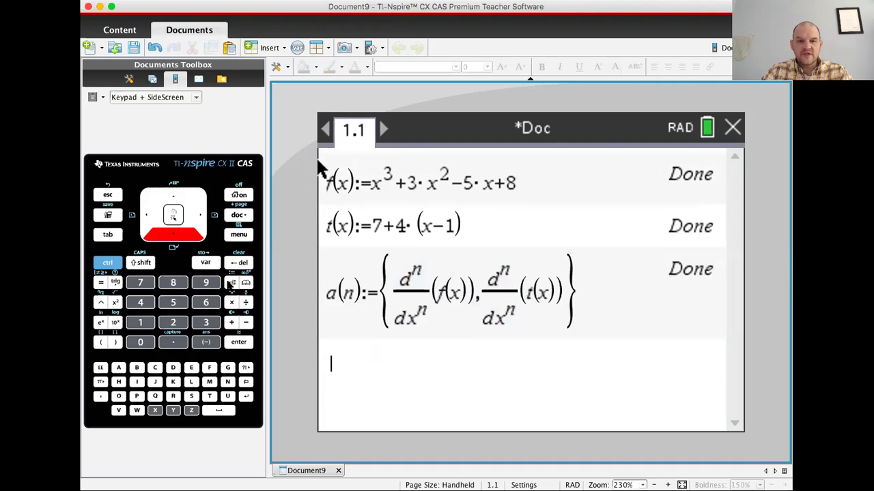
Evaluate a(0) with the condition x=1.
{"action": "type", "text": "a"}
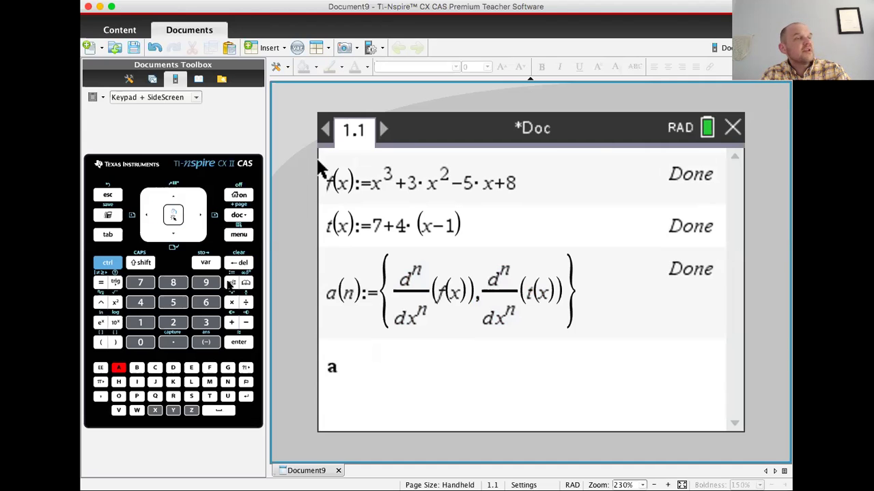
{"action": "type", "text": "(0"}
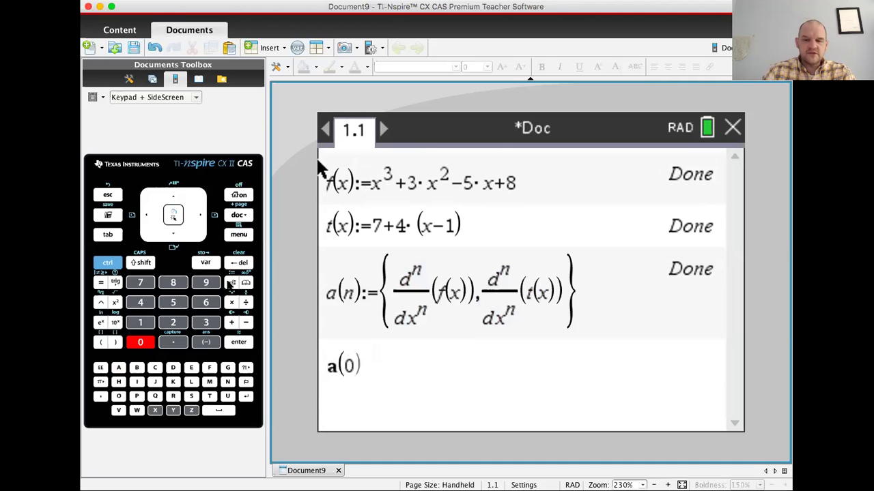
{"action": "key", "text": "Right"}
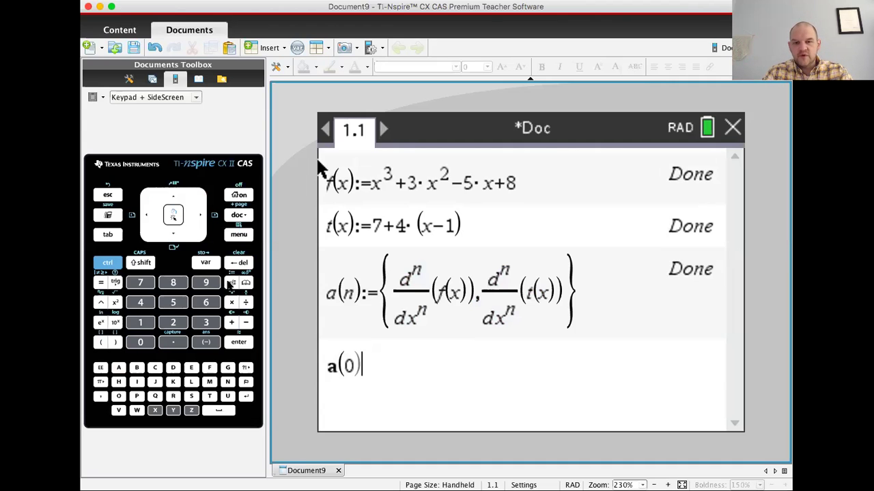
{"action": "type", "text": "|x"}
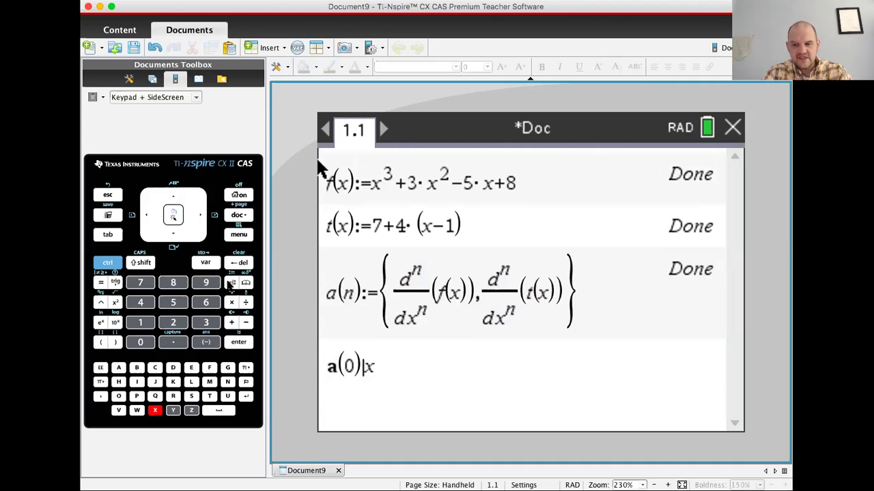
{"action": "type", "text": "=1"}
{"action": "key", "text": "Return"}
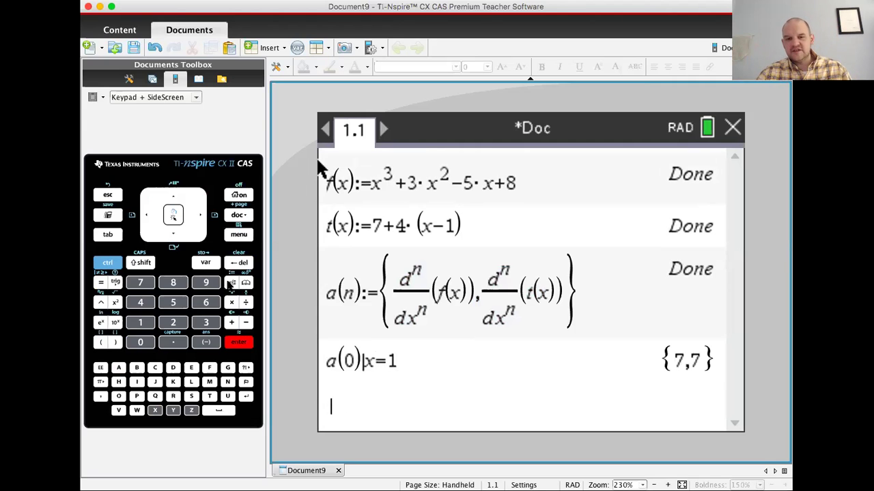
Evaluate a(1) with the condition x=1.
{"action": "type", "text": "a"}
{"action": "key", "text": "Up"}
{"action": "key", "text": "Down"}
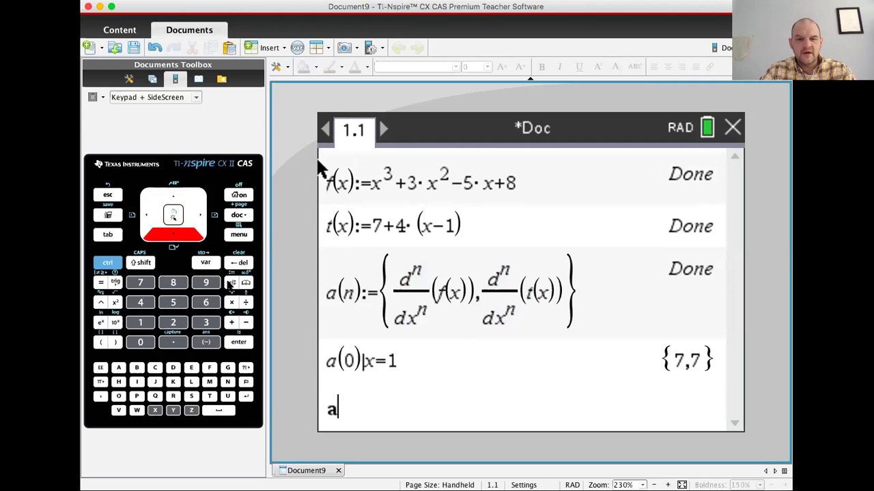
{"action": "type", "text": "(1"}
{"action": "key", "text": "Right"}
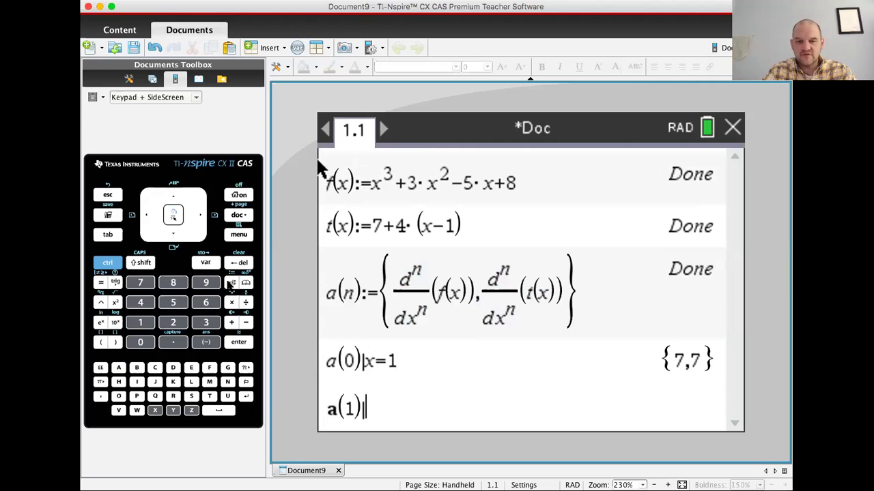
{"action": "type", "text": "|x=1"}
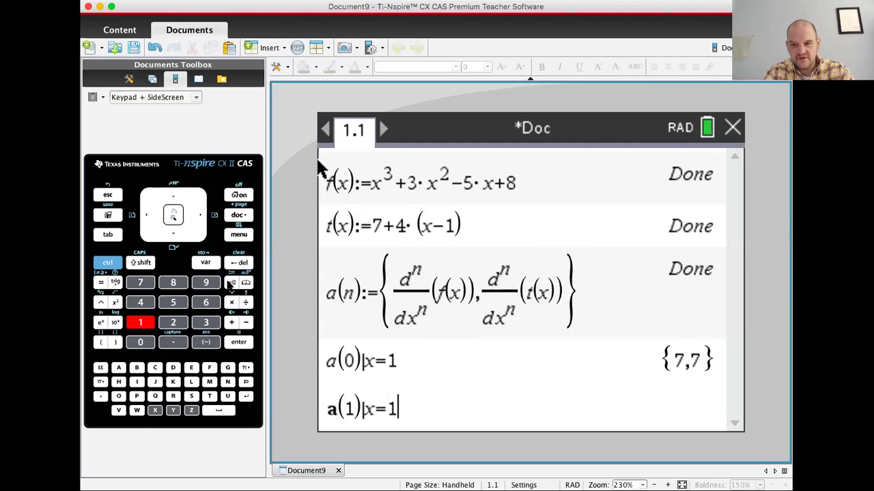
{"action": "key", "text": "Return"}
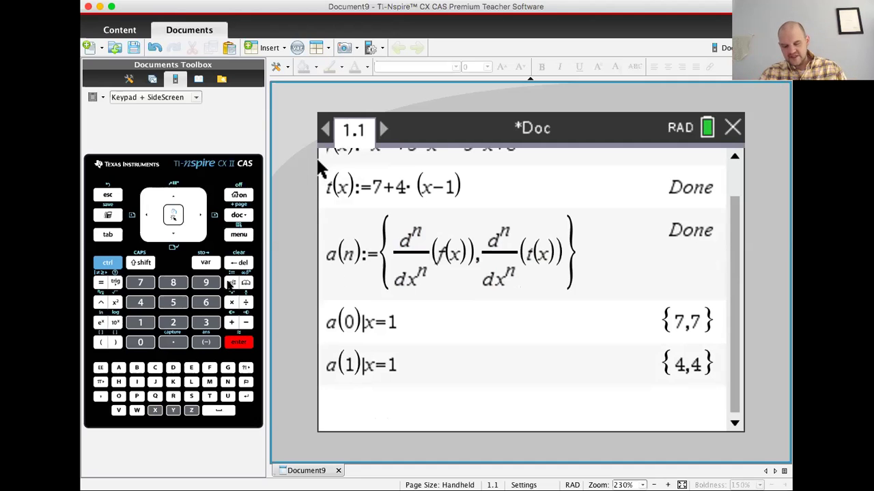
Evaluate a(0) without any condition on x.
{"action": "type", "text": "a(0"}
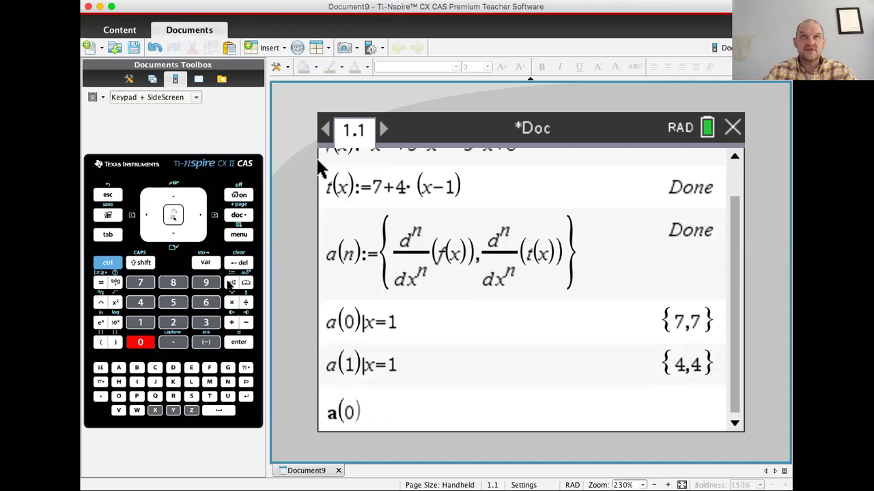
{"action": "key", "text": "Right"}
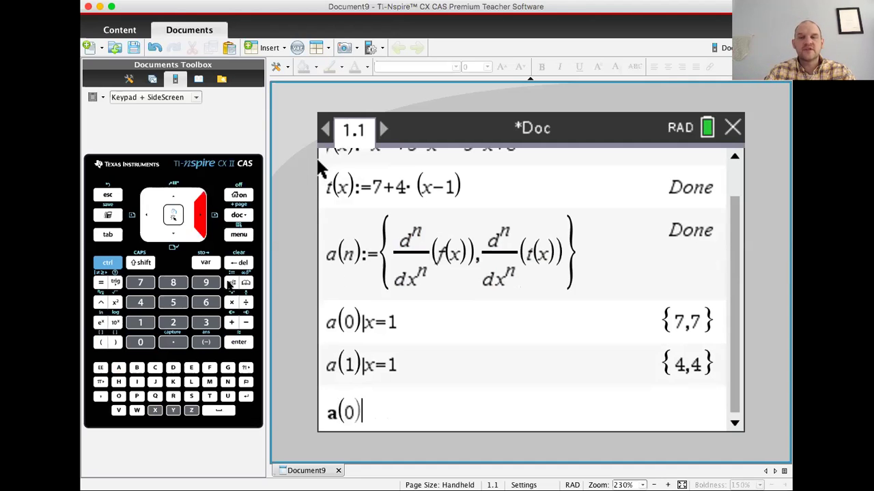
{"action": "key", "text": "Return"}
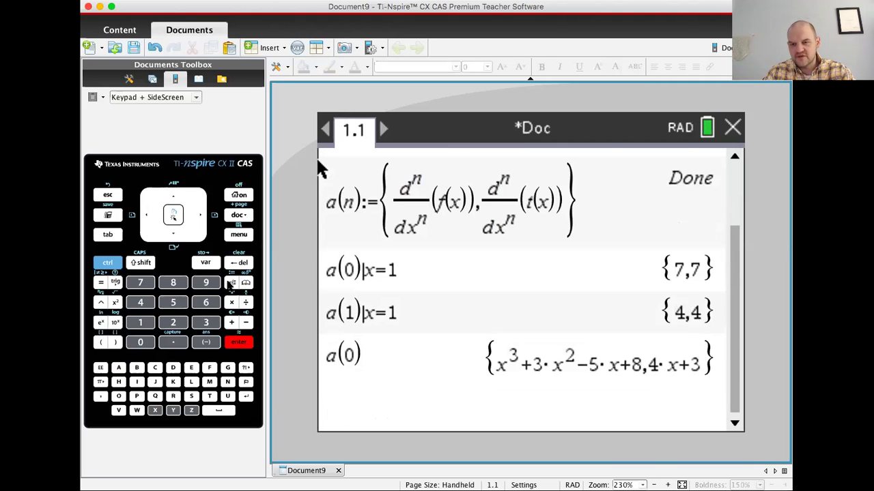
Evaluate a(0) with the condition x=0.9, reusing the previous a(0) entry.
{"action": "key", "text": "Up"}
{"action": "key", "text": "Up"}
{"action": "key", "text": "Return"}
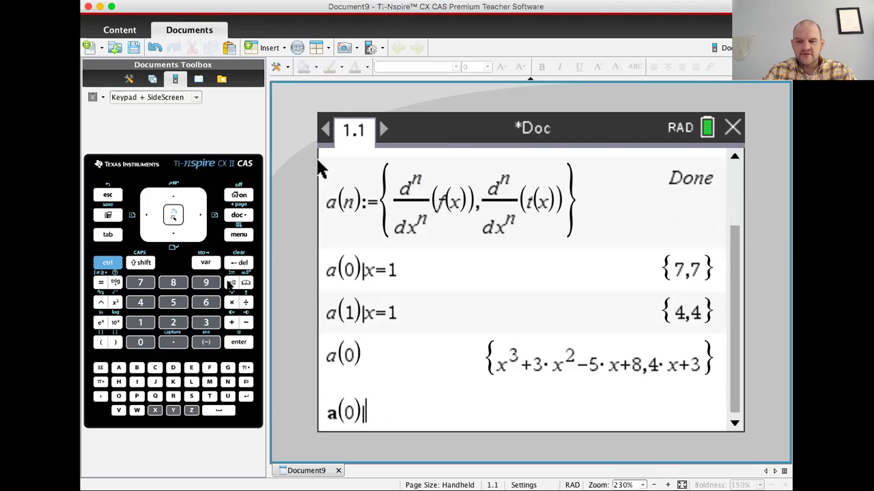
{"action": "type", "text": "|x=.9"}
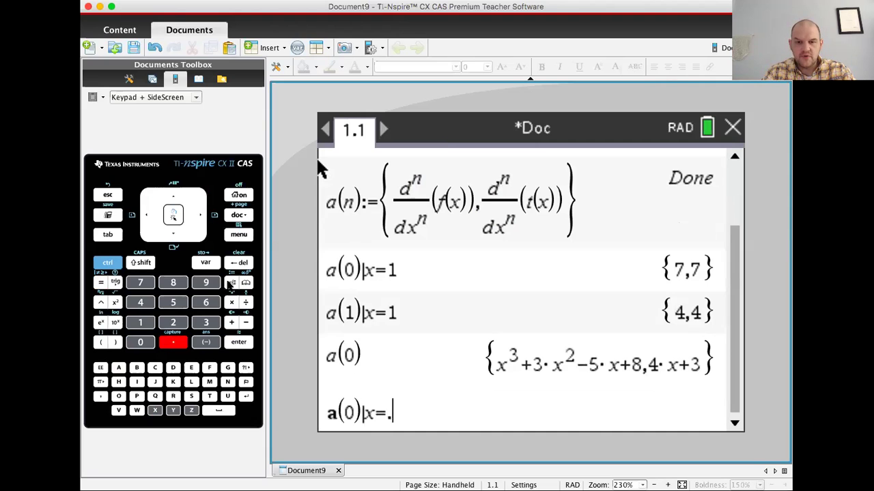
{"action": "key", "text": "Return"}
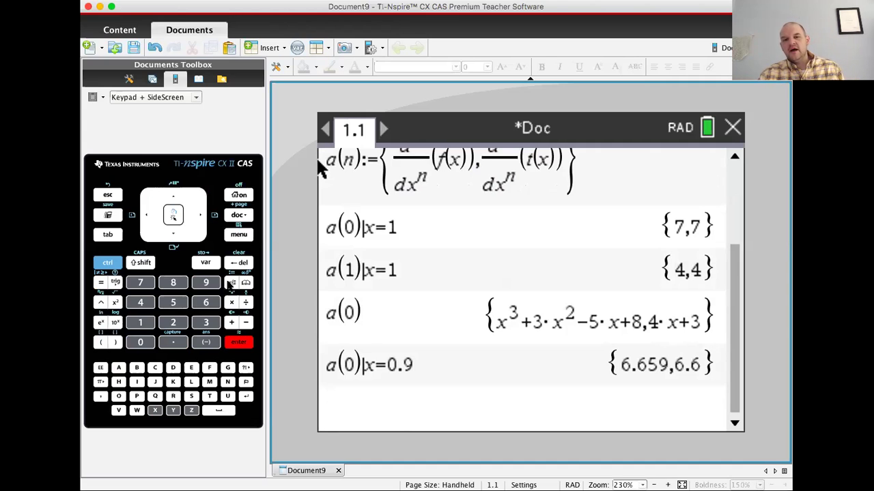
Reuse the last a(0) entry and evaluate it with the condition x=1.1.
{"action": "key", "text": "Up"}
{"action": "key", "text": "Up"}
{"action": "key", "text": "Return"}
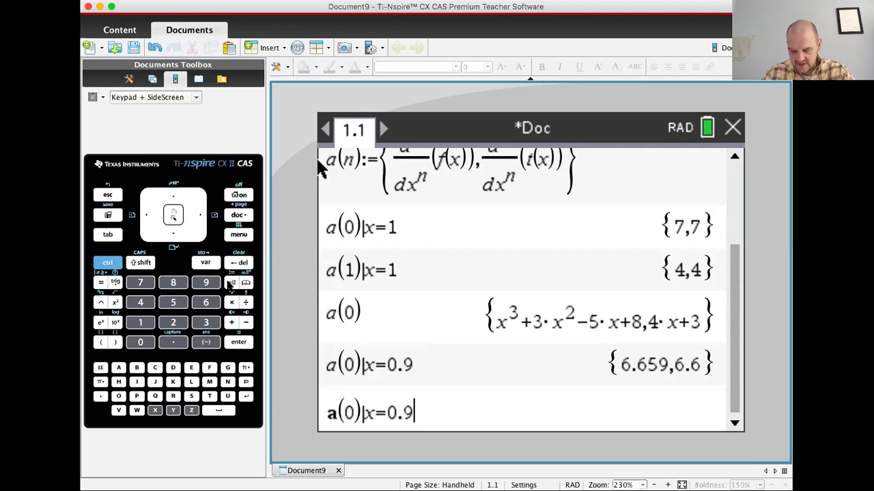
{"action": "key", "text": "shift+Left"}
{"action": "key", "text": "shift+Left"}
{"action": "key", "text": "shift+Left"}
{"action": "type", "text": "1.1"}
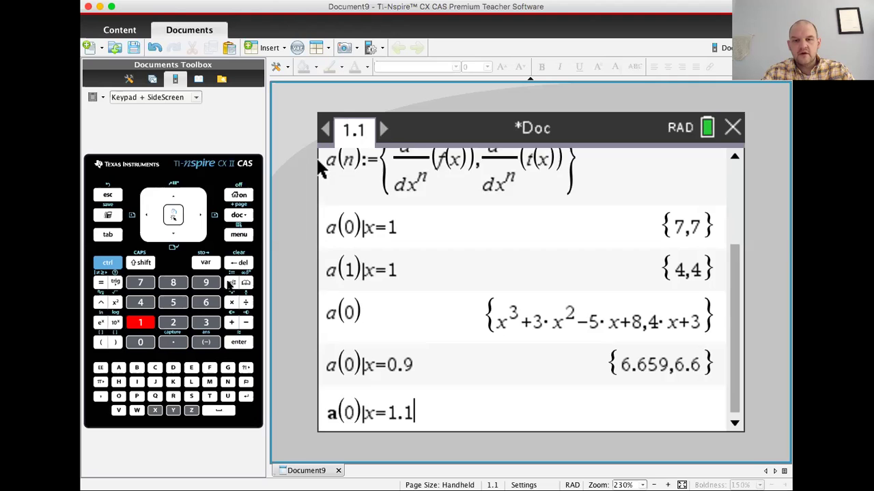
{"action": "key", "text": "Return"}
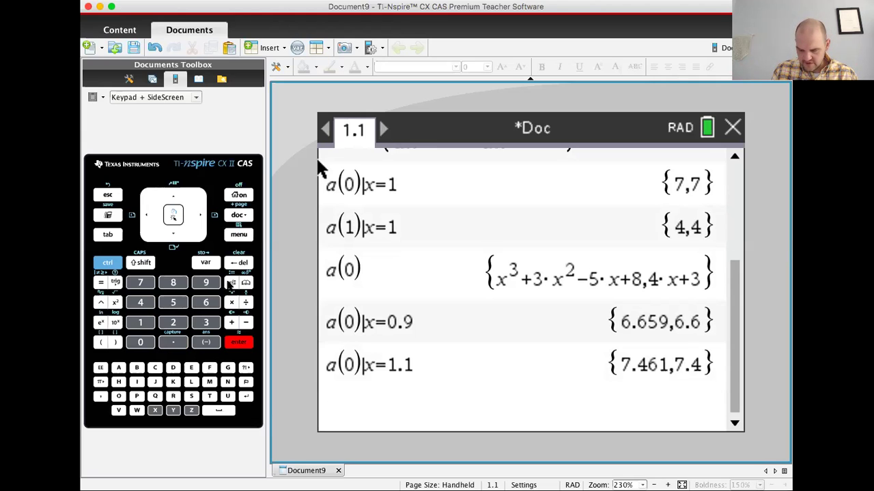
Reuse the last a(0) entry and evaluate it with the condition x=1.2.
{"action": "key", "text": "Up"}
{"action": "key", "text": "Up"}
{"action": "key", "text": "Return"}
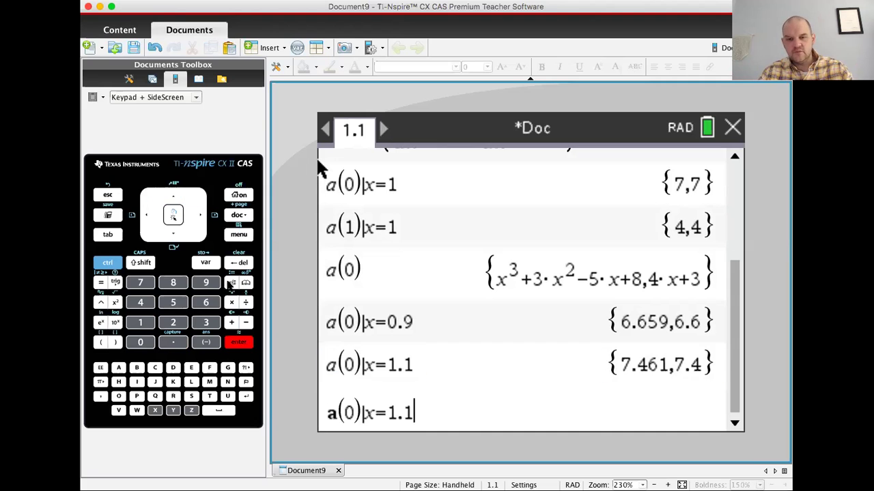
{"action": "key", "text": "BackSpace"}
{"action": "type", "text": "2"}
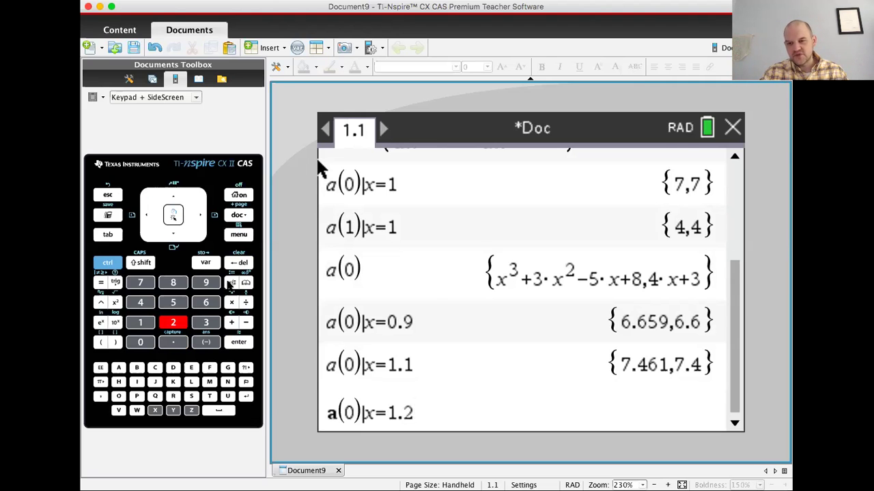
{"action": "key", "text": "Return"}
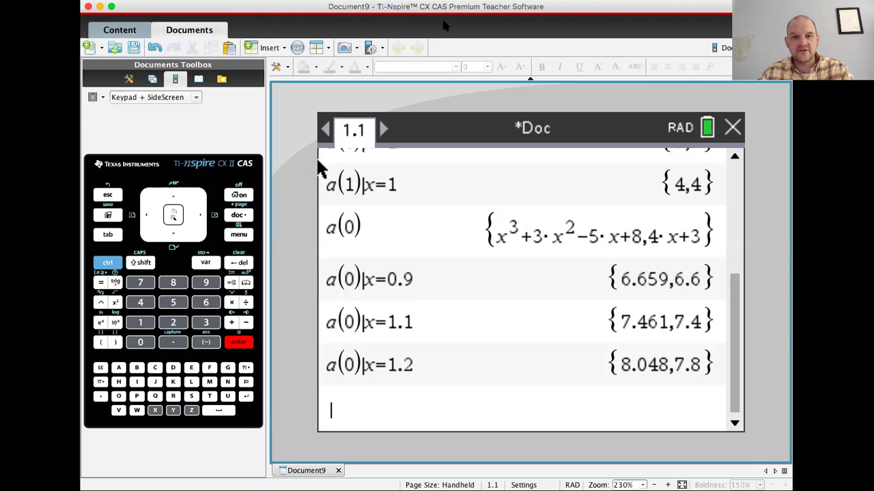
Insert a Graphs page and plot f1(x)=f(x) using the stored function f.
{"action": "left_click", "coordinate": [246, 216]}
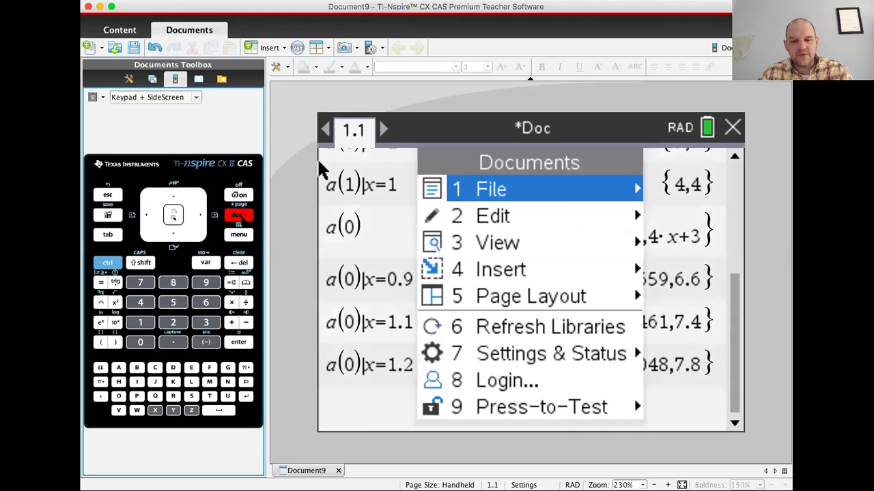
{"action": "key", "text": "4"}
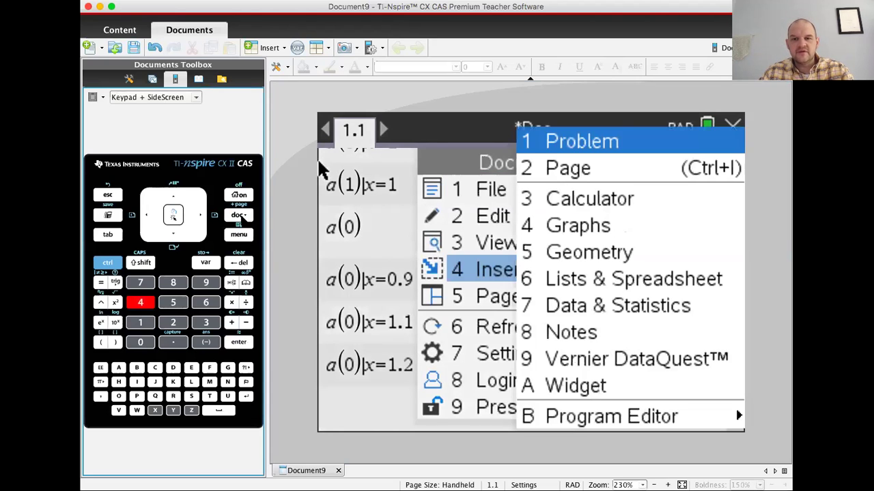
{"action": "key", "text": "4"}
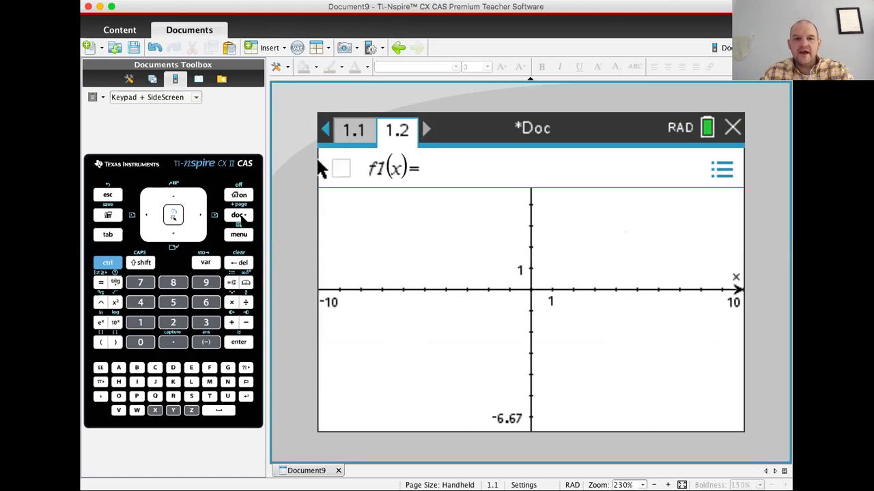
{"action": "left_click", "coordinate": [205, 264]}
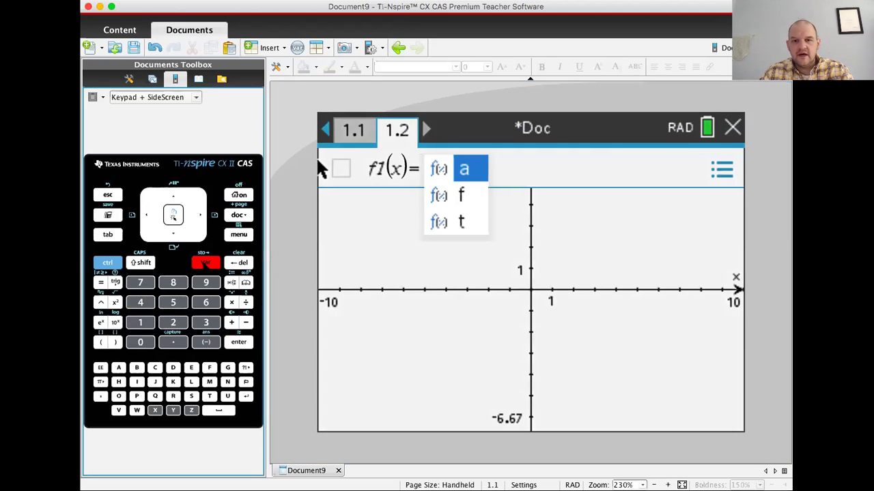
{"action": "key", "text": "Down"}
{"action": "key", "text": "Return"}
{"action": "type", "text": "x"}
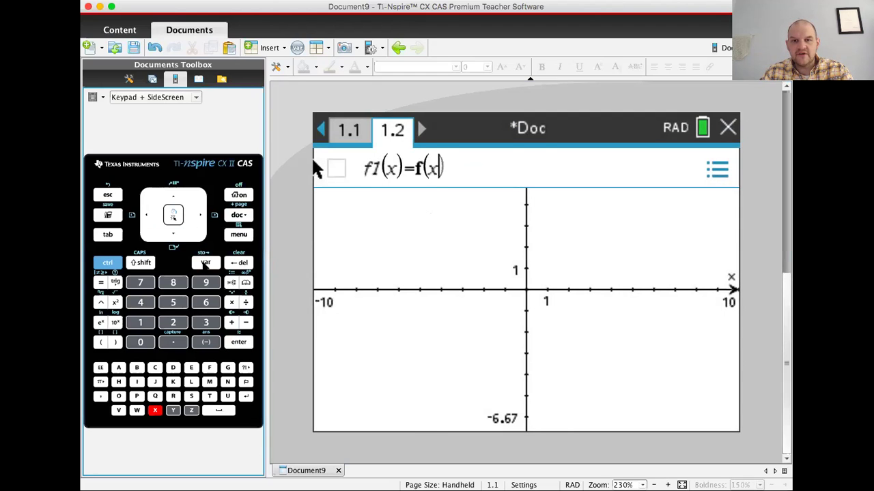
{"action": "key", "text": "Return"}
Plot f2(x)=t(x) on the same graph using the stored function t.
{"action": "key", "text": "Tab"}
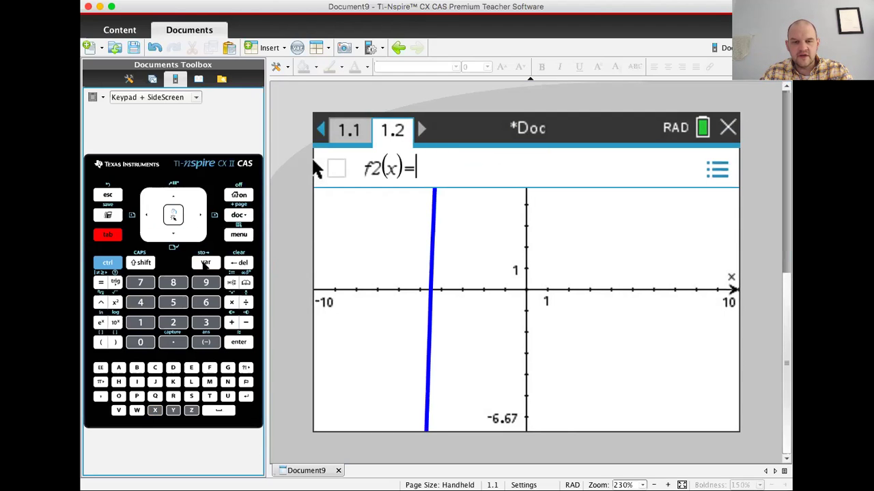
{"action": "left_click", "coordinate": [205, 264]}
{"action": "key", "text": "Down"}
{"action": "key", "text": "Down"}
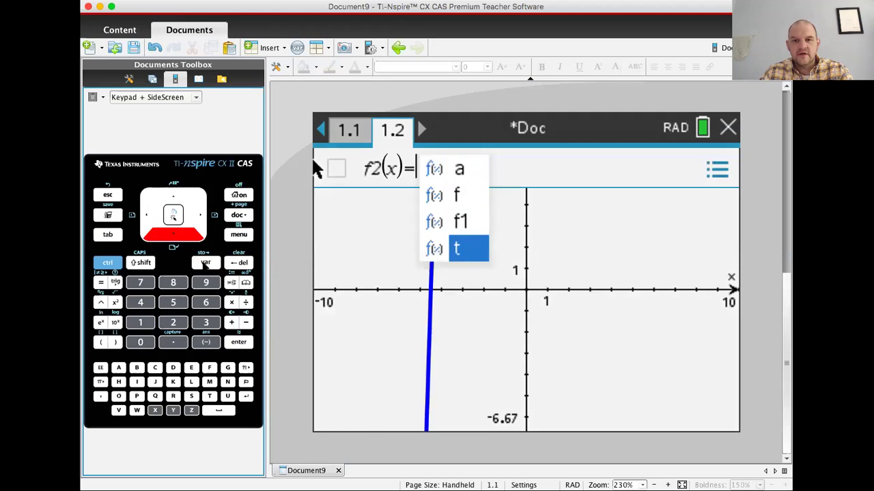
{"action": "key", "text": "Return"}
{"action": "type", "text": "x"}
{"action": "key", "text": "Return"}
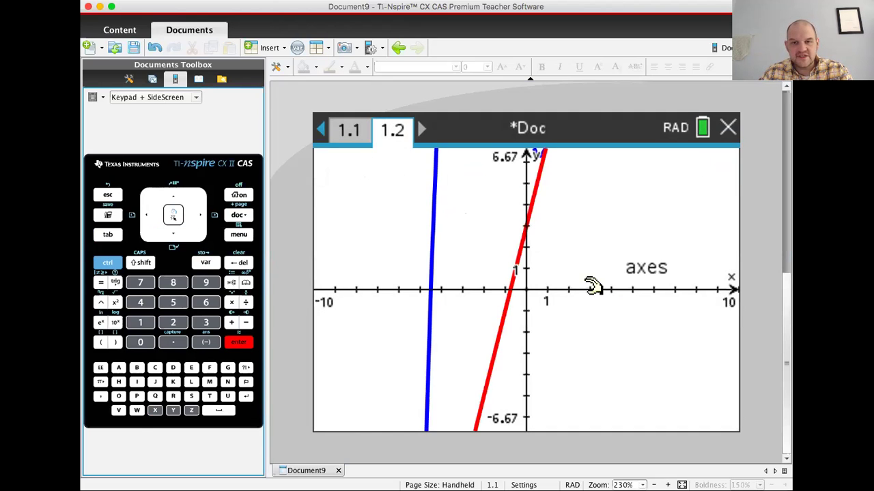
Zoom the graph out twice, centring first near the origin and again near where the line touches the curve.
{"action": "left_click", "coordinate": [239, 235]}
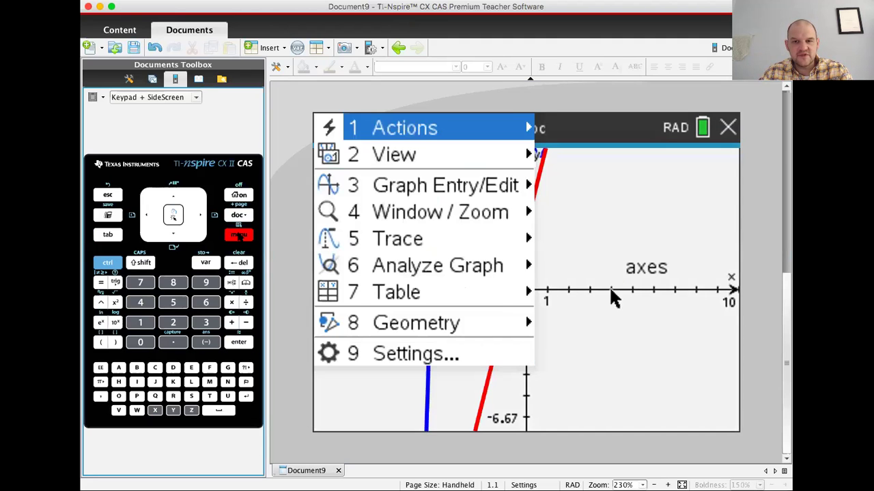
{"action": "key", "text": "4"}
{"action": "key", "text": "Down"}
{"action": "key", "text": "Down"}
{"action": "key", "text": "Down"}
{"action": "key", "text": "Return"}
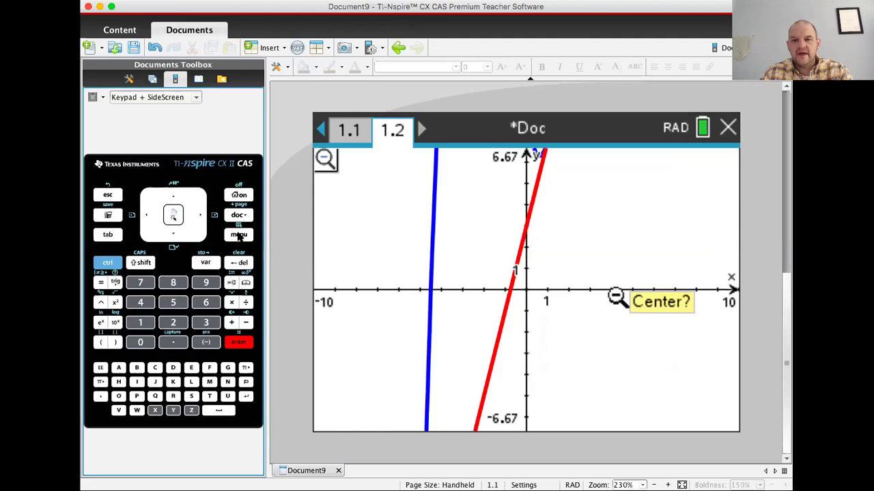
{"action": "left_click", "coordinate": [535, 292]}
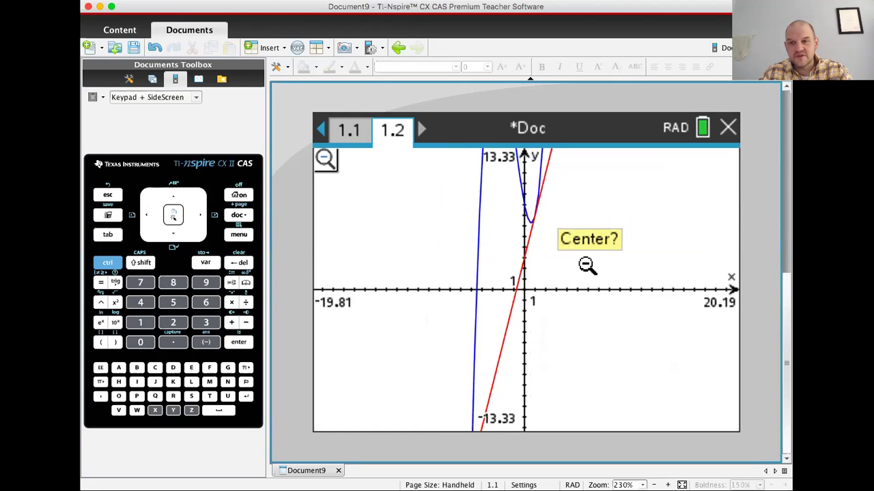
{"action": "left_click", "coordinate": [548, 221]}
Zoom with a box around the region where the line touches the curve, and leave the zoom tool.
{"action": "key", "text": "ctrl+m"}
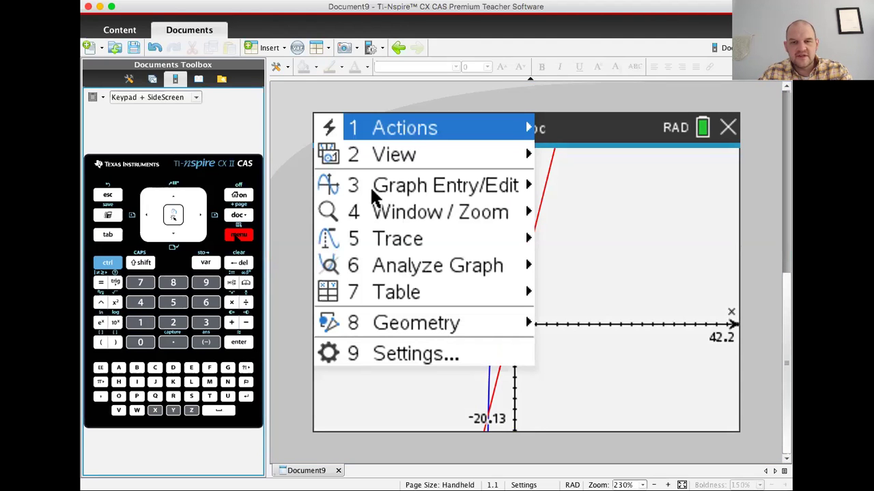
{"action": "key", "text": "4"}
{"action": "key", "text": "Down"}
{"action": "key", "text": "Down"}
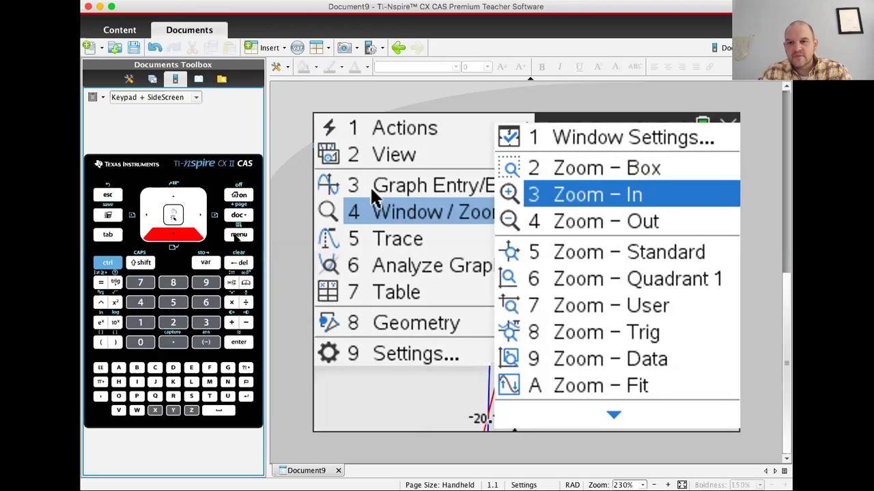
{"action": "key", "text": "Return"}
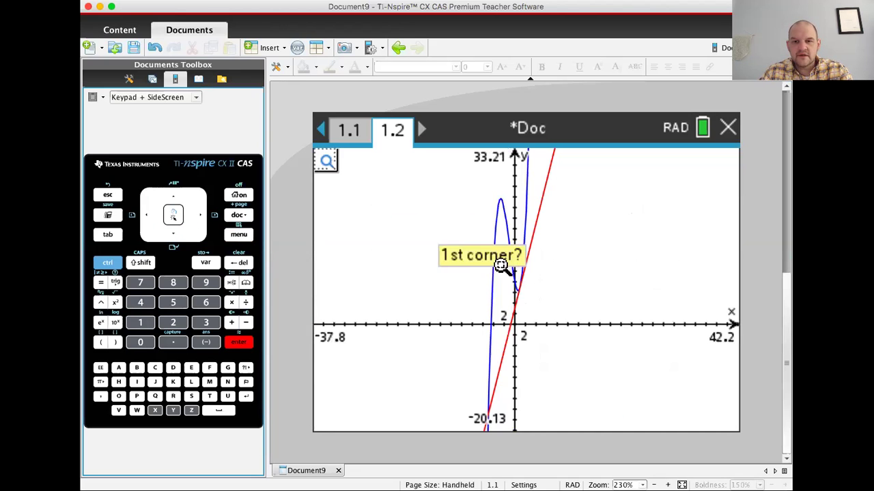
{"action": "left_click", "coordinate": [499, 260]}
{"action": "left_click", "coordinate": [545, 310]}
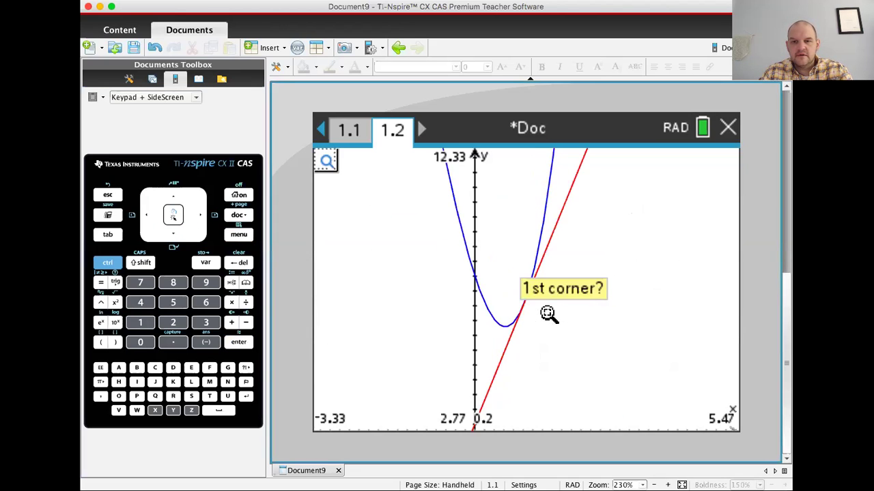
{"action": "key", "text": "Escape"}
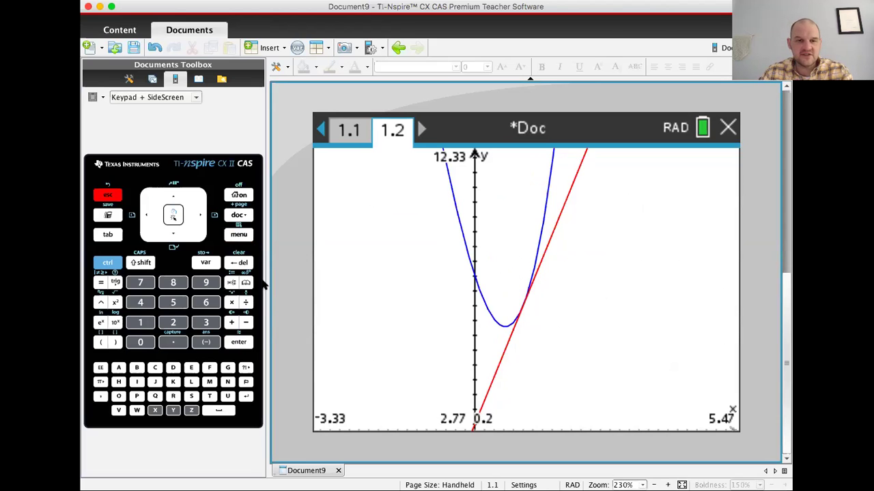
{"action": "left_click", "coordinate": [240, 238]}
{"action": "key", "text": "super+m"}
{"action": "key", "text": "5"}
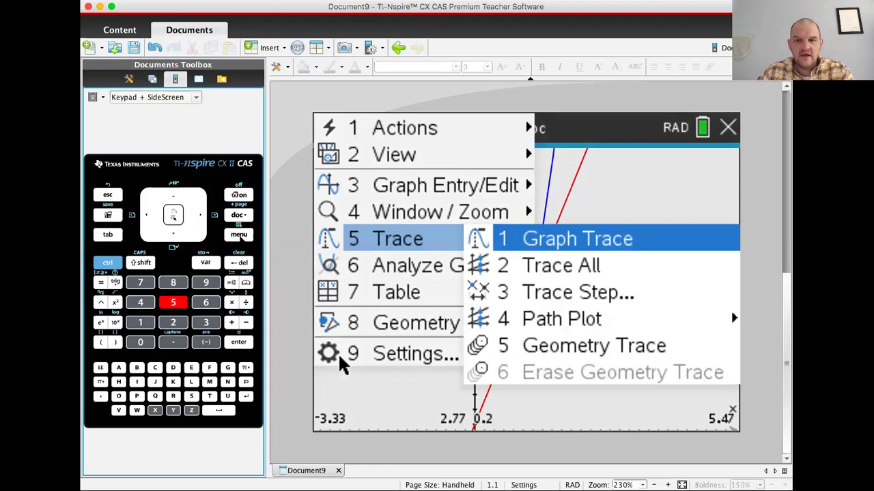
{"action": "key", "text": "Return"}
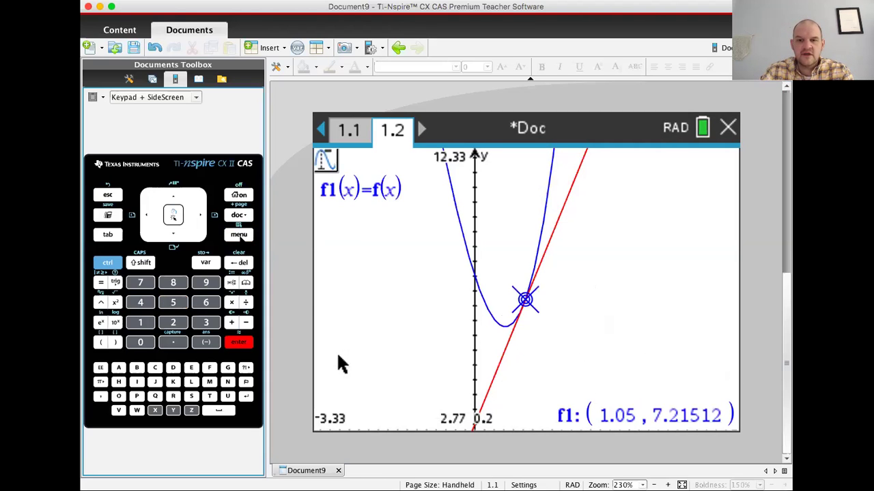
{"action": "key", "text": "Escape"}
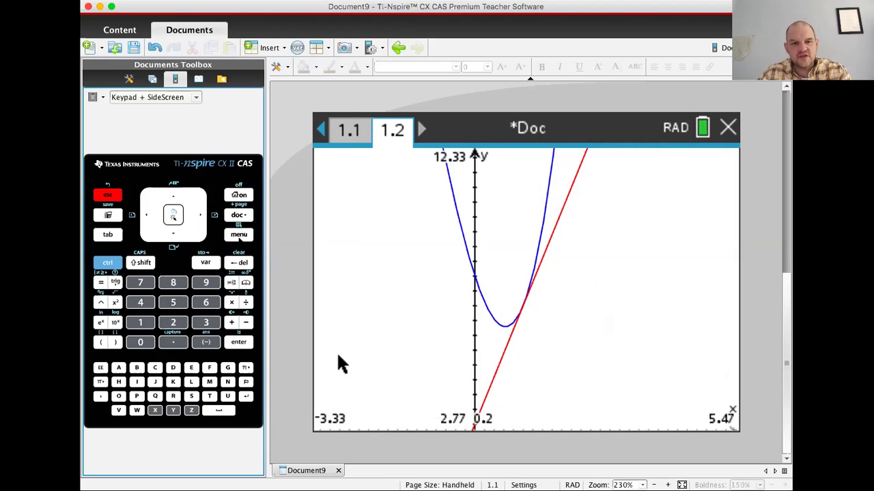
Trace both graphs at once with Trace All and move the trace to x=1.
{"action": "key", "text": "super+m"}
{"action": "key", "text": "5"}
{"action": "key", "text": "Down"}
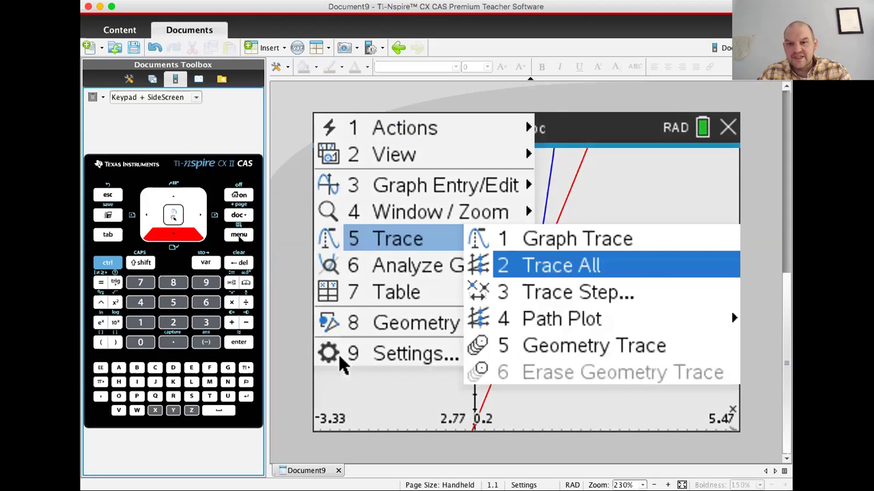
{"action": "key", "text": "Return"}
{"action": "type", "text": "1"}
{"action": "key", "text": "Return"}
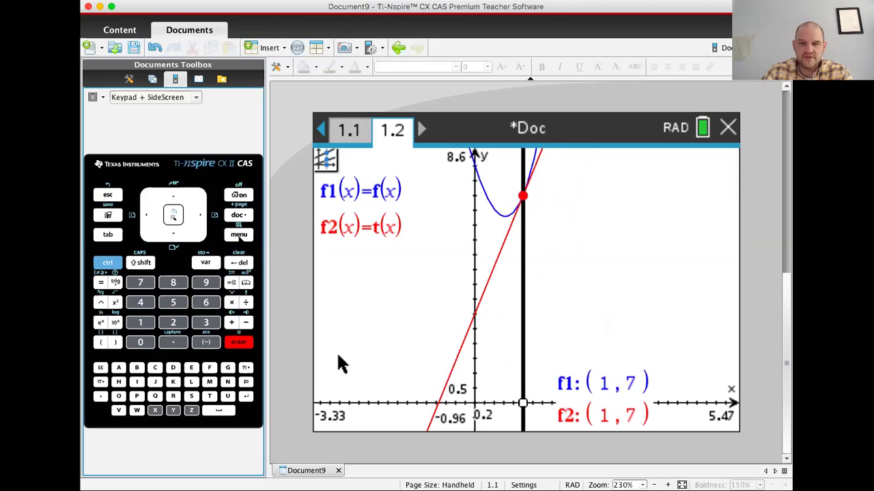
Move the trace on both graphs to x=0.9, x=1.1 and x=1.2 in turn to compare f(x) and t(x).
{"action": "type", "text": ".9"}
{"action": "key", "text": "Return"}
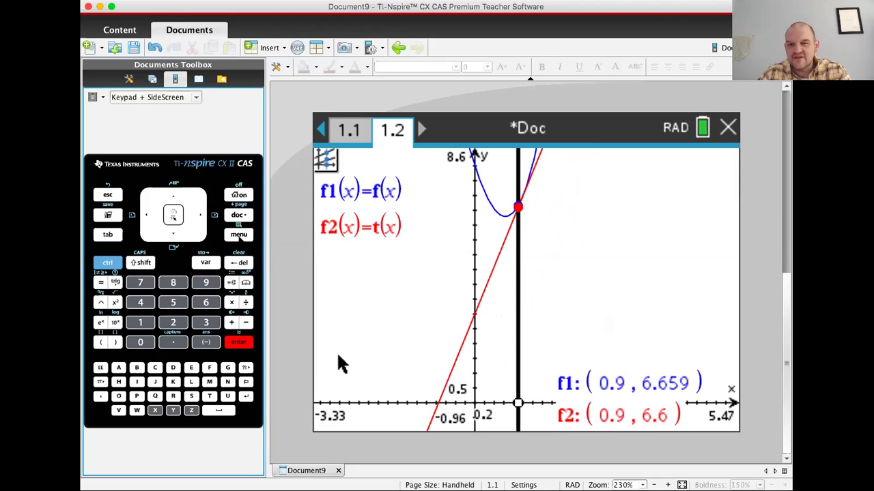
{"action": "type", "text": "1.1"}
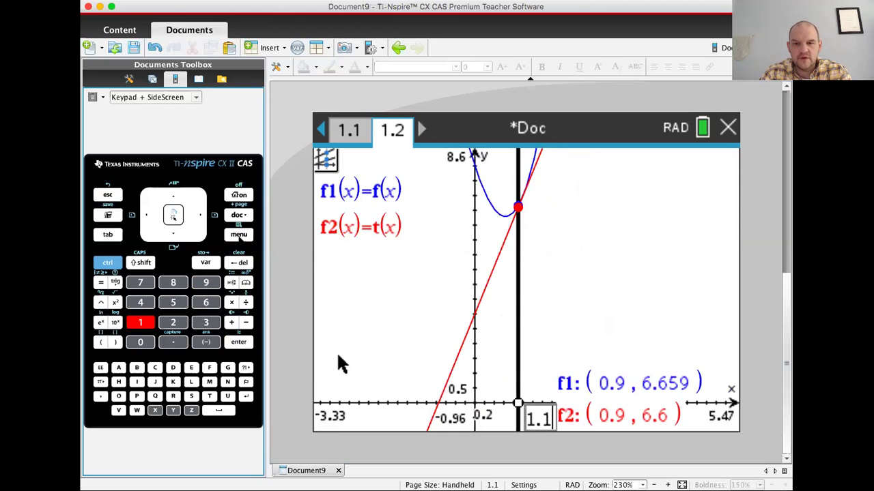
{"action": "key", "text": "Return"}
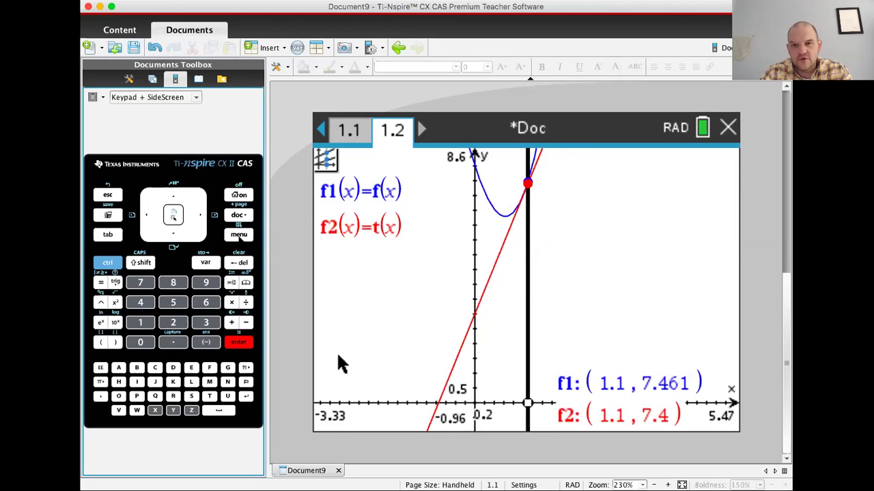
{"action": "type", "text": "1.2"}
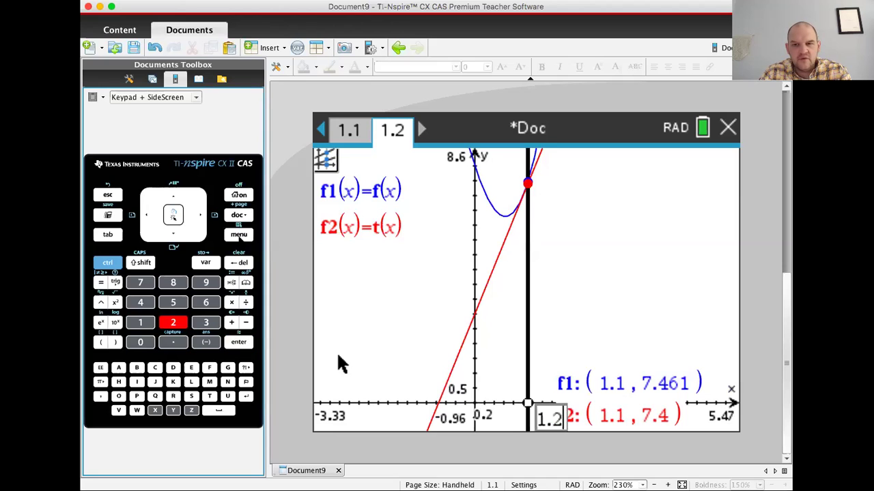
{"action": "key", "text": "Return"}
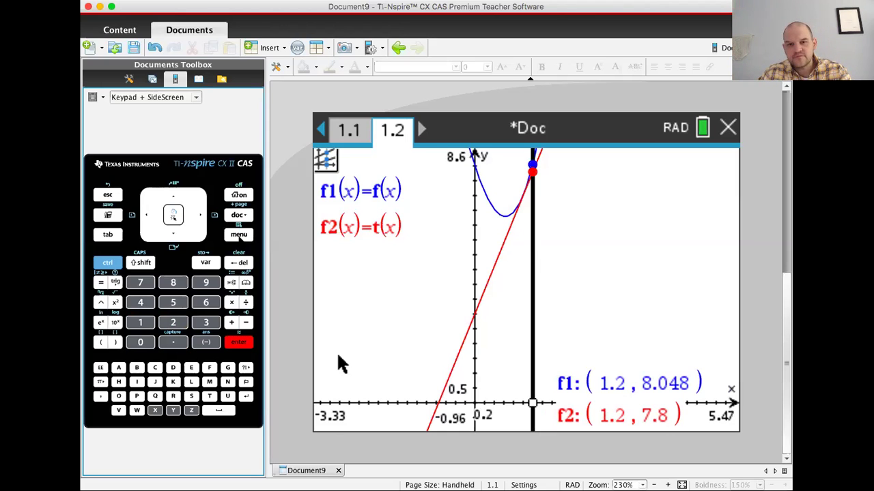
Using the worksheet's second problem, redefine f(x):=3x^4-2x^3+4x^2-5x+3 on the calculator page 1.1.
{"action": "left_click", "coordinate": [352, 131]}
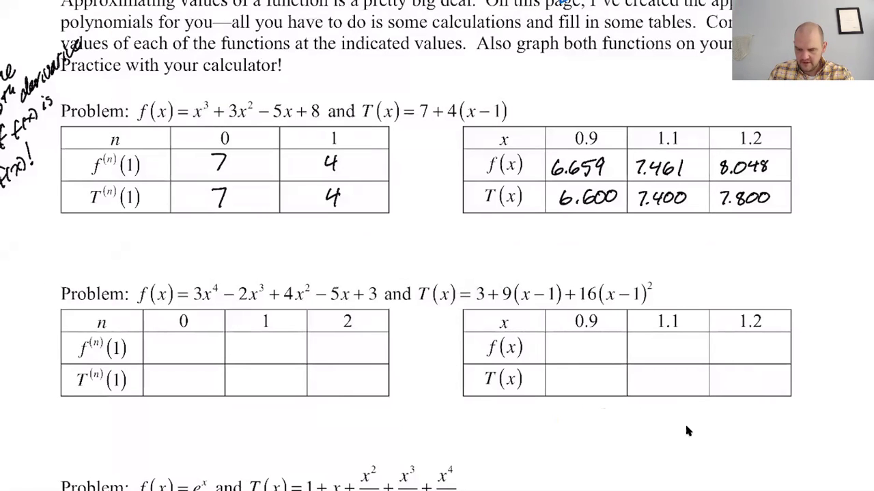
{"action": "scroll", "coordinate": [685, 422], "scroll_direction": "up", "scroll_amount": 2}
{"action": "scroll", "coordinate": [684, 422], "scroll_direction": "left", "scroll_amount": 1}
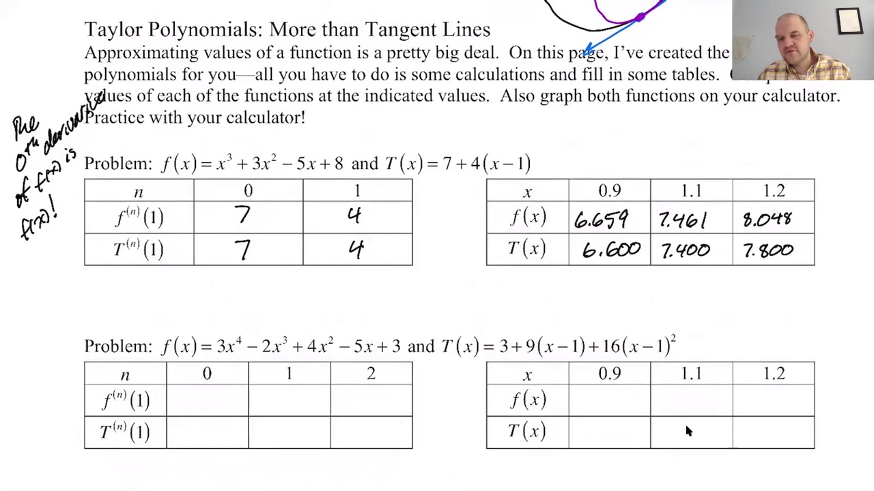
{"action": "scroll", "coordinate": [686, 428], "scroll_direction": "down", "scroll_amount": 3}
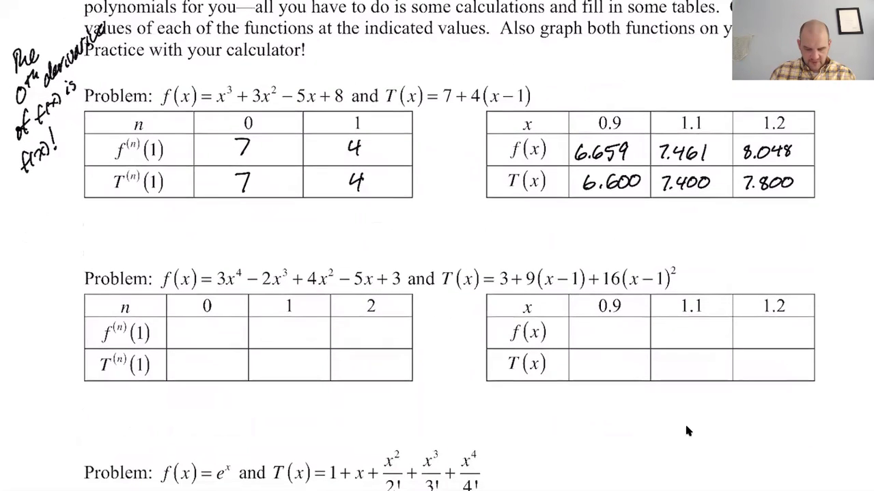
{"action": "scroll", "coordinate": [686, 428], "scroll_direction": "down", "scroll_amount": 2}
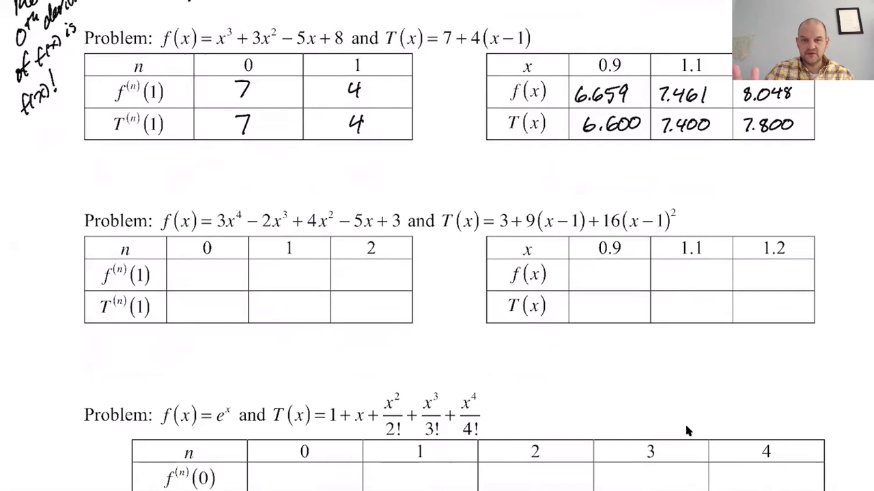
{"action": "scroll", "coordinate": [684, 431], "scroll_direction": "up", "scroll_amount": 2}
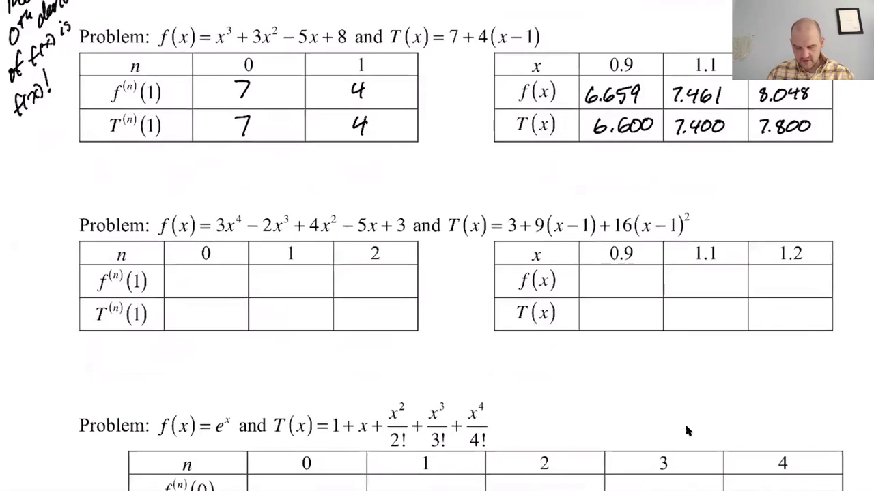
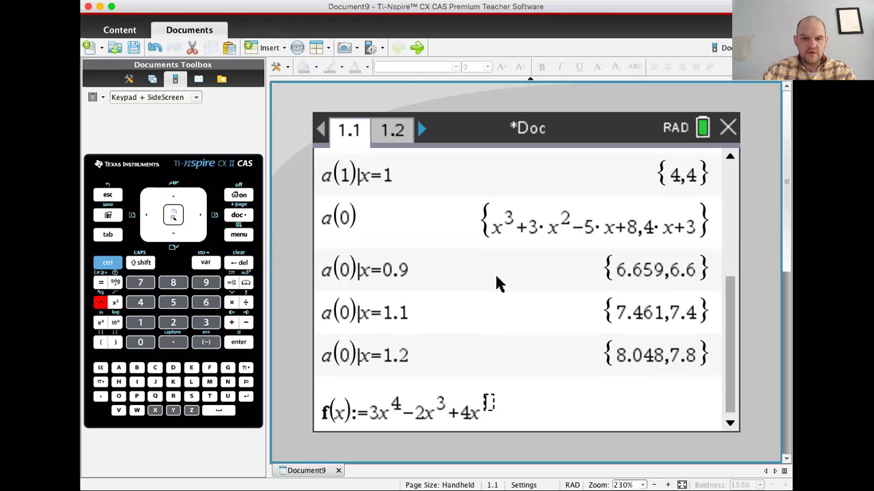
{"action": "key", "text": "Right"}
{"action": "type", "text": "-"}
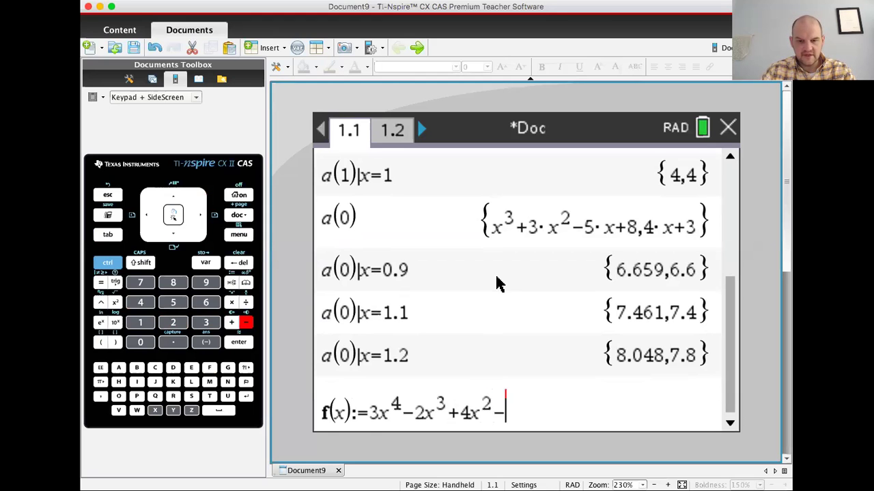
{"action": "type", "text": "5·x+3"}
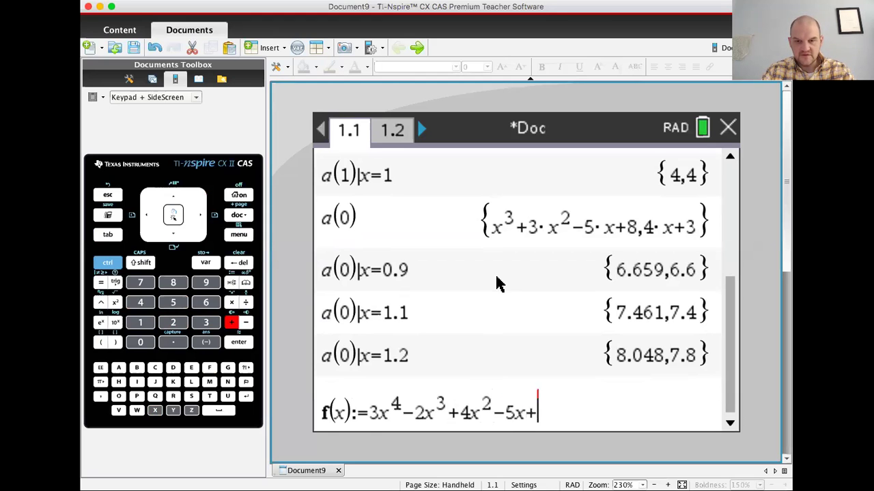
{"action": "key", "text": "Return"}
Redefine the approximating polynomial as t(x):=3+9(x-1)+16(x-1)^2.
{"action": "type", "text": "g"}
{"action": "key", "text": "BackSpace"}
{"action": "type", "text": "t(x"}
{"action": "key", "text": "Tab"}
{"action": "type", "text": ":="}
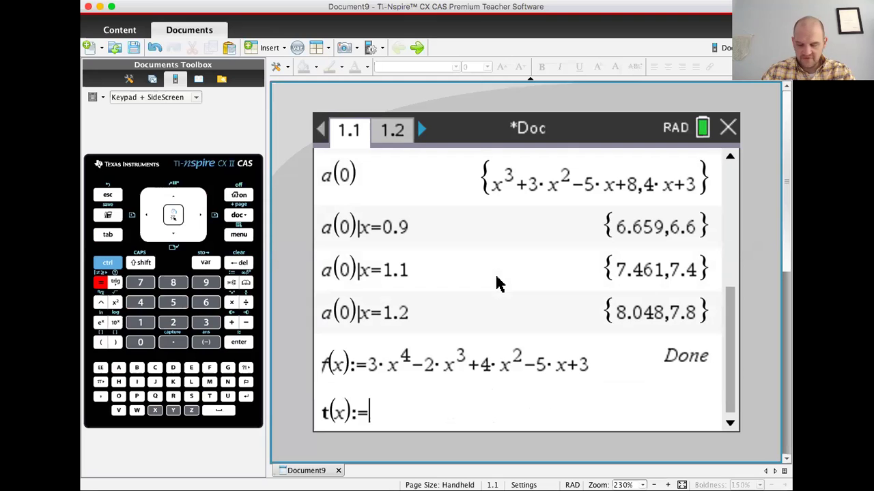
{"action": "type", "text": "(3+9)x-1"}
{"action": "key", "text": "BackSpace"}
{"action": "key", "text": "BackSpace"}
{"action": "key", "text": "BackSpace"}
{"action": "key", "text": "BackSpace"}
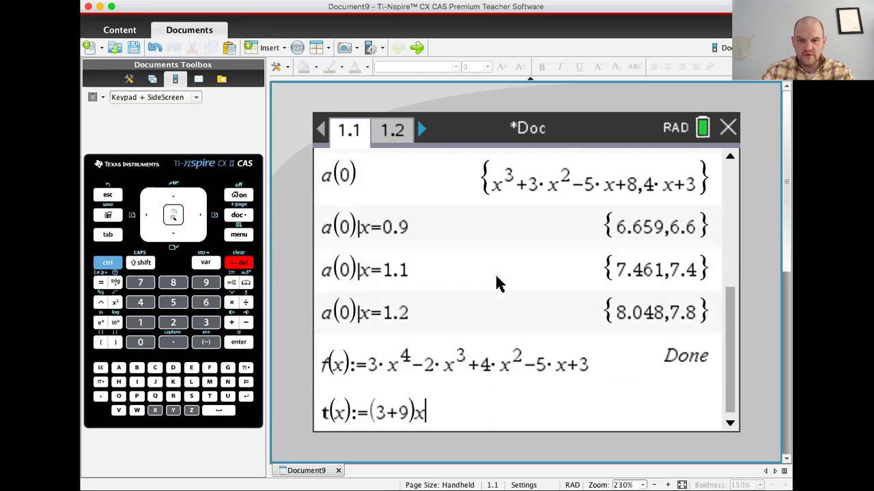
{"action": "type", "text": "(x-1"}
{"action": "key", "text": "Right"}
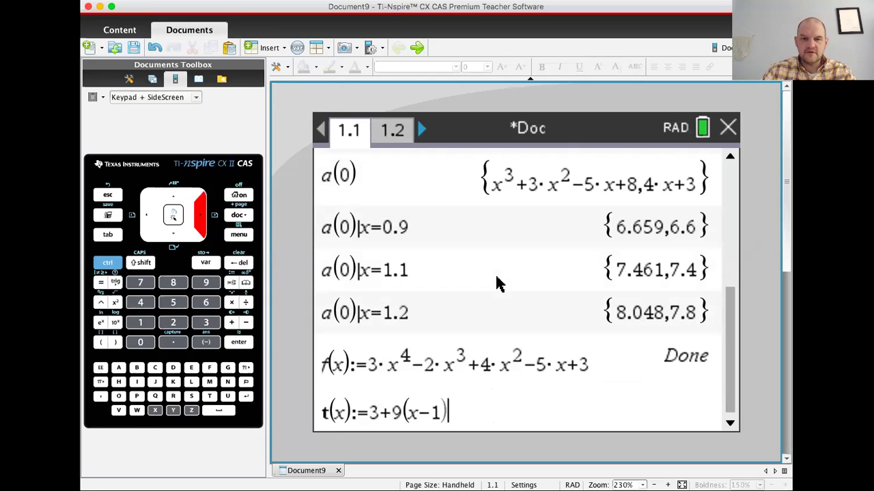
{"action": "type", "text": "+16(x-1"}
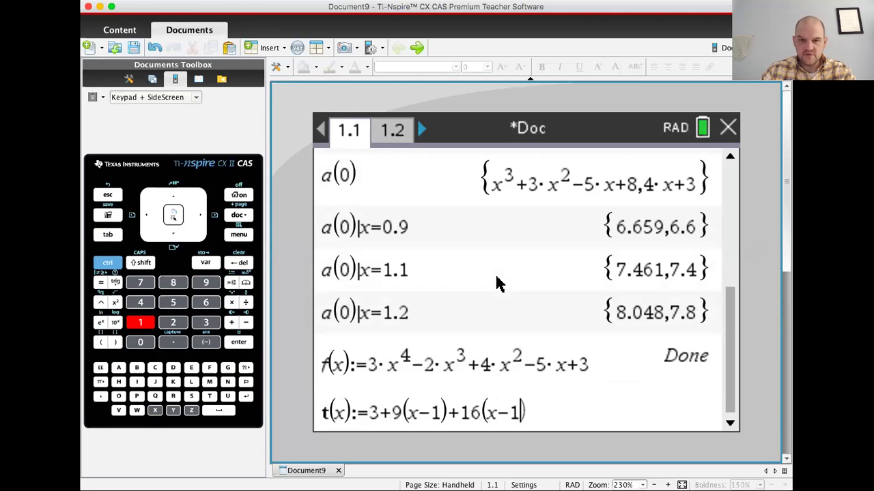
{"action": "key", "text": "Right"}
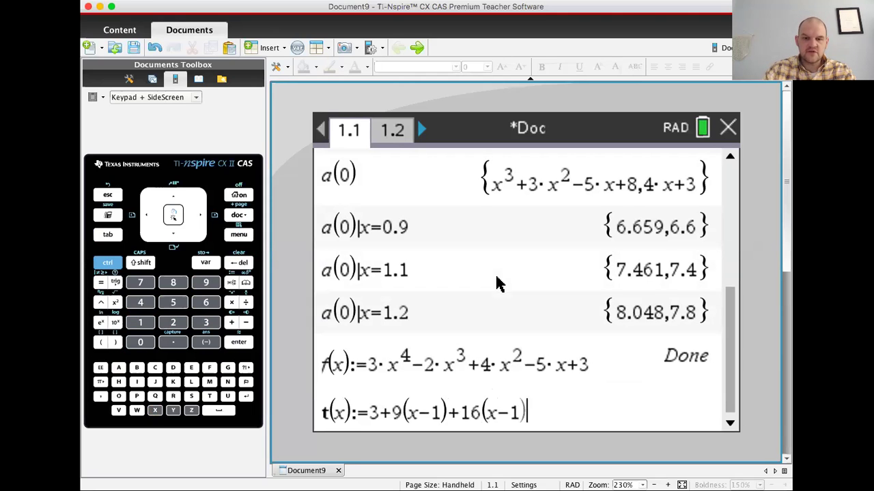
{"action": "type", "text": "^2"}
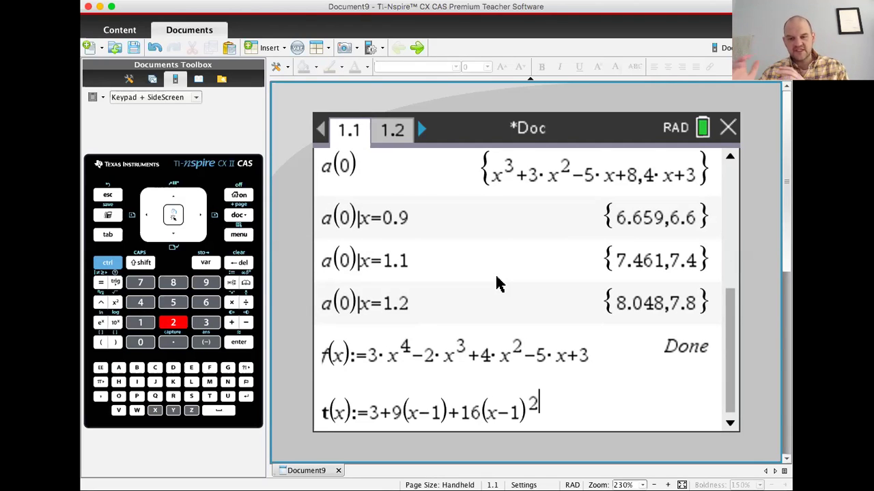
{"action": "key", "text": "Return"}
Evaluate a(0) without a value for x, view the whole resulting list, and delete that entry from the history.
{"action": "type", "text": "a("}
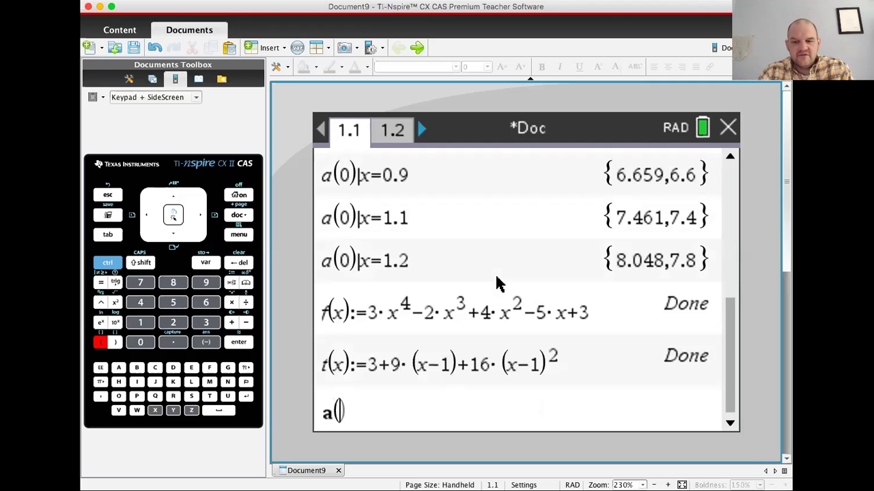
{"action": "type", "text": "0"}
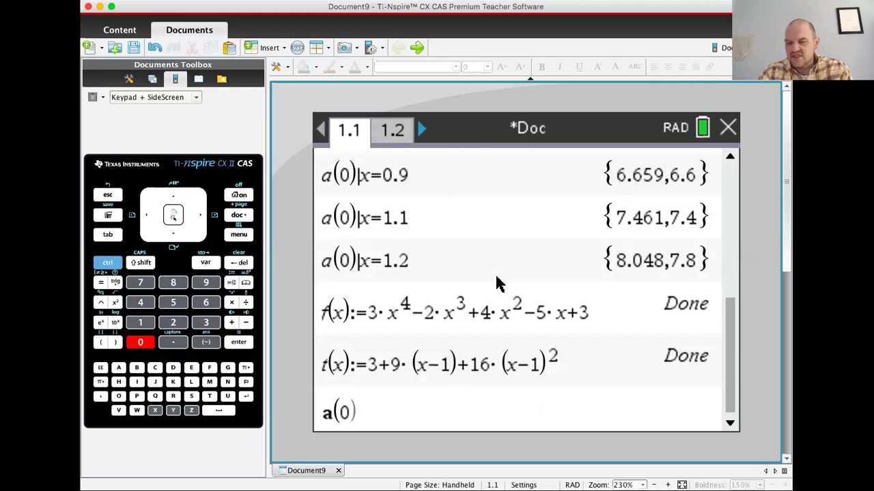
{"action": "key", "text": "Return"}
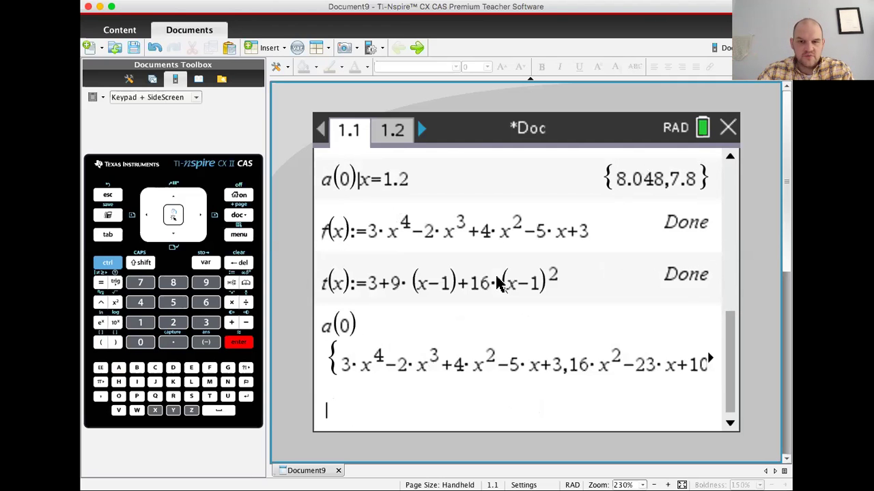
{"action": "key", "text": "Up"}
{"action": "key", "text": "Right"}
{"action": "key", "text": "Down"}
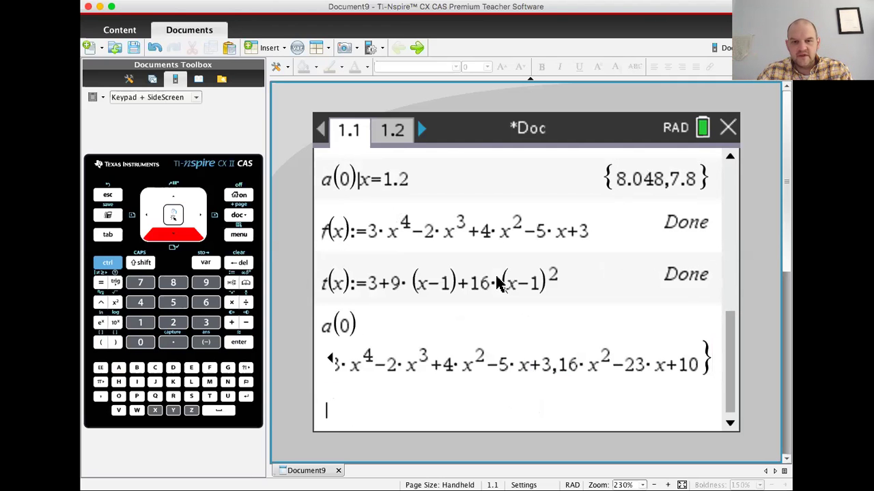
{"action": "key", "text": "Up"}
{"action": "key", "text": "BackSpace"}
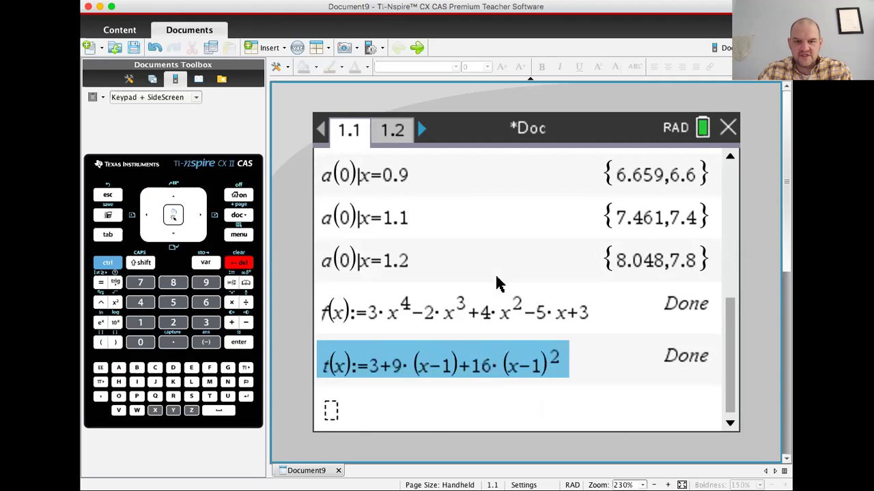
Evaluate a(0)|x=1 to compare the values of both functions at x=1.
{"action": "key", "text": "Down"}
{"action": "type", "text": "a(0"}
{"action": "key", "text": "Right"}
{"action": "type", "text": "|x=1"}
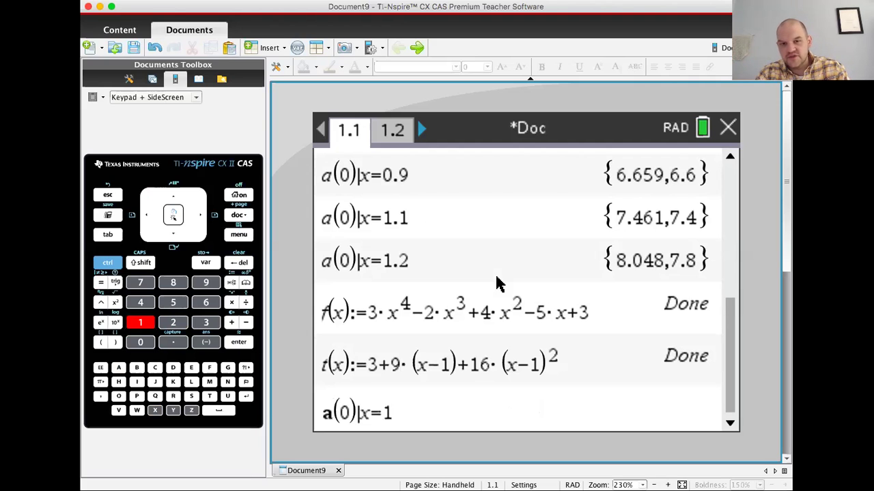
{"action": "key", "text": "Return"}
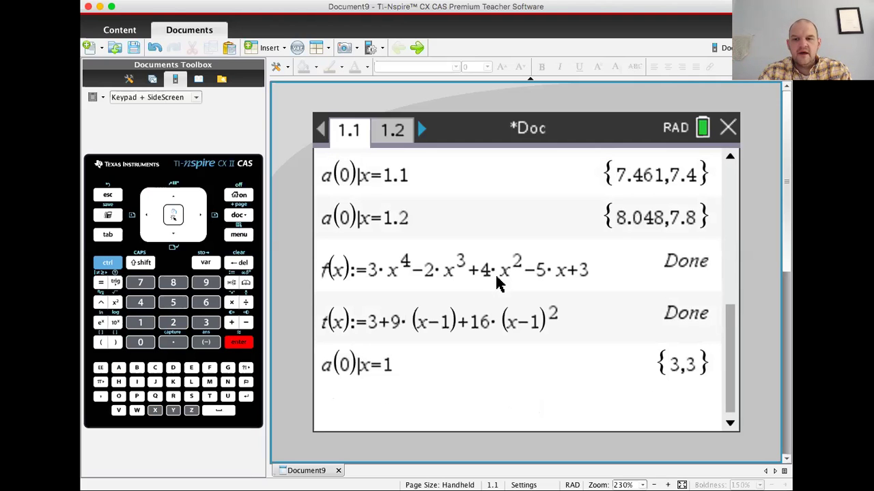
Reuse the a(0)|x=1 entry to evaluate a(1)|x=1 for the first derivatives.
{"action": "key", "text": "Up"}
{"action": "key", "text": "Return"}
{"action": "key", "text": "Left"}
{"action": "key", "text": "Left"}
{"action": "key", "text": "Left"}
{"action": "key", "text": "Left"}
{"action": "key", "text": "Left"}
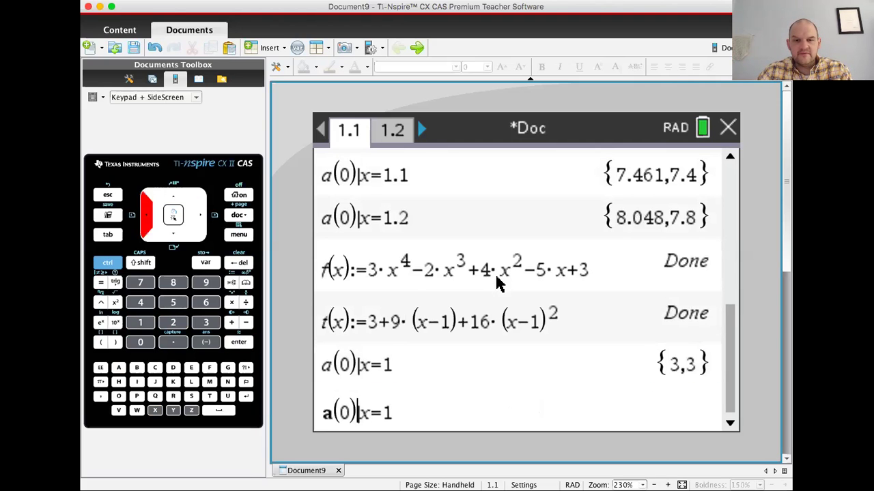
{"action": "key", "text": "BackSpace"}
{"action": "type", "text": "1"}
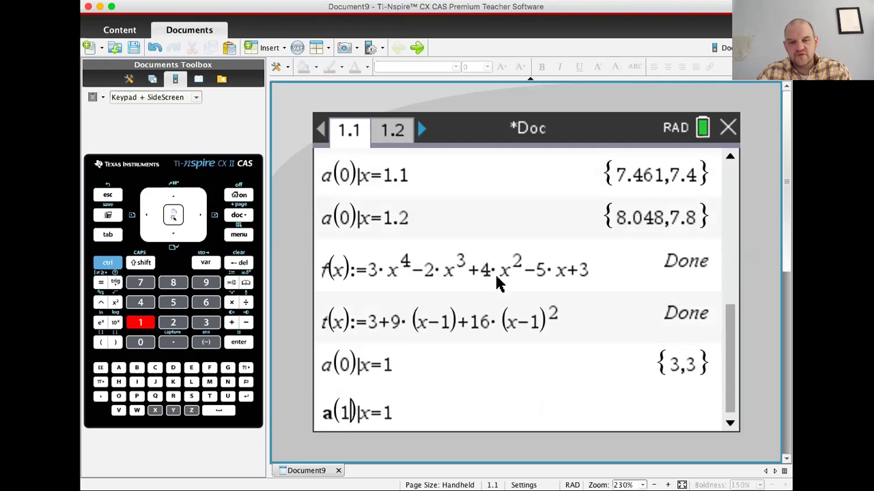
{"action": "key", "text": "Return"}
Reuse the first-derivative entry to evaluate a(2)|x=1 for the second derivatives.
{"action": "key", "text": "Up"}
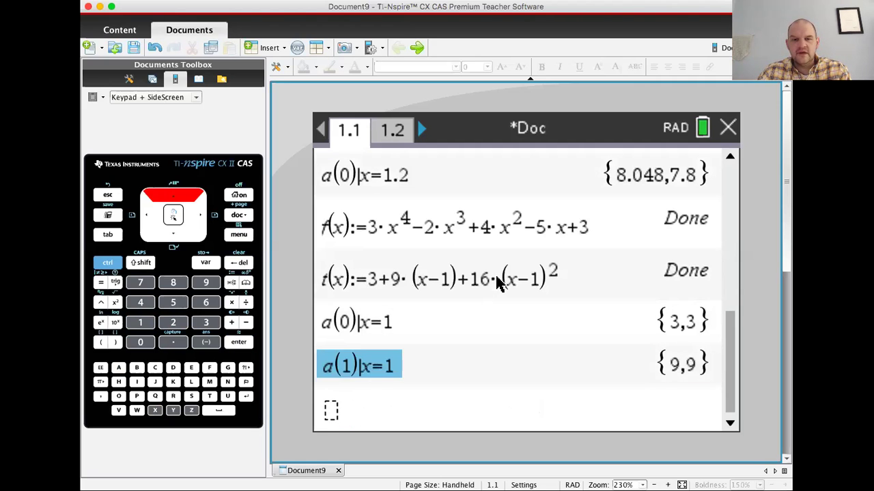
{"action": "key", "text": "Return"}
{"action": "key", "text": "Left"}
{"action": "key", "text": "Left"}
{"action": "key", "text": "Left"}
{"action": "key", "text": "Left"}
{"action": "key", "text": "BackSpace"}
{"action": "type", "text": "2"}
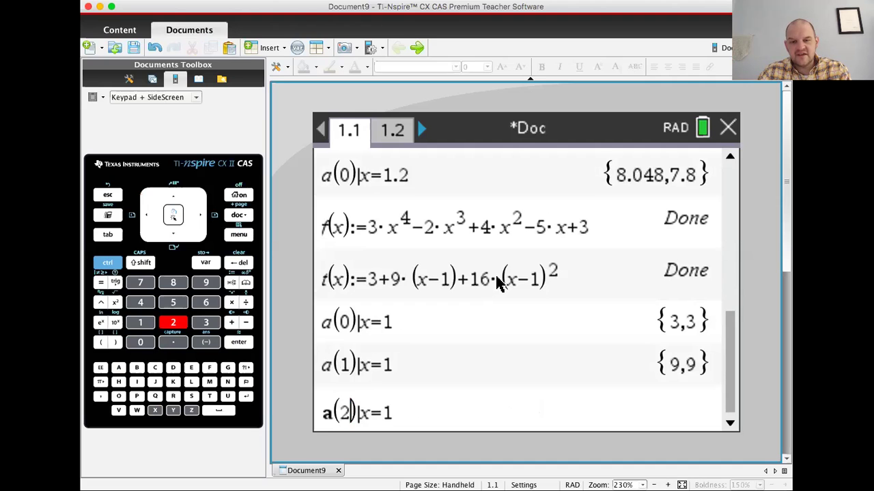
{"action": "key", "text": "Return"}
Reuse the second-derivative entry to evaluate a(3)|x=1 for the third derivatives.
{"action": "key", "text": "Up"}
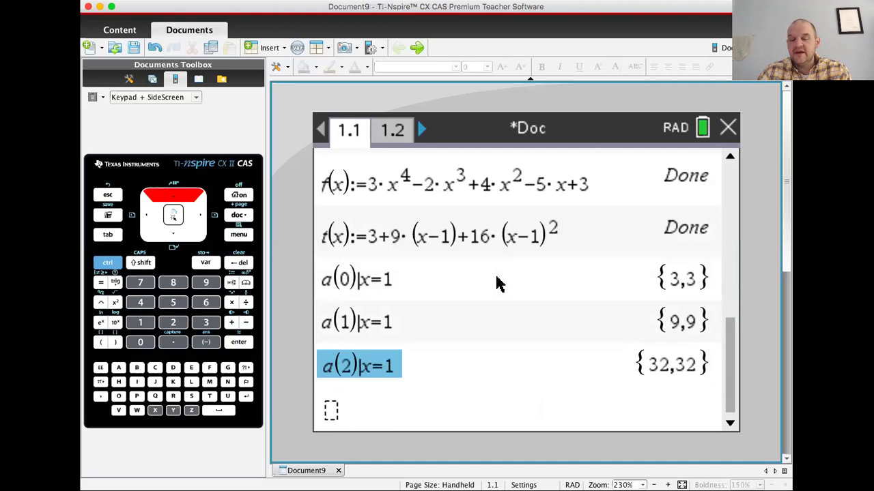
{"action": "key", "text": "Return"}
{"action": "key", "text": "Left"}
{"action": "key", "text": "Left"}
{"action": "key", "text": "Left"}
{"action": "key", "text": "Left"}
{"action": "key", "text": "Left"}
{"action": "key", "text": "shift+Left"}
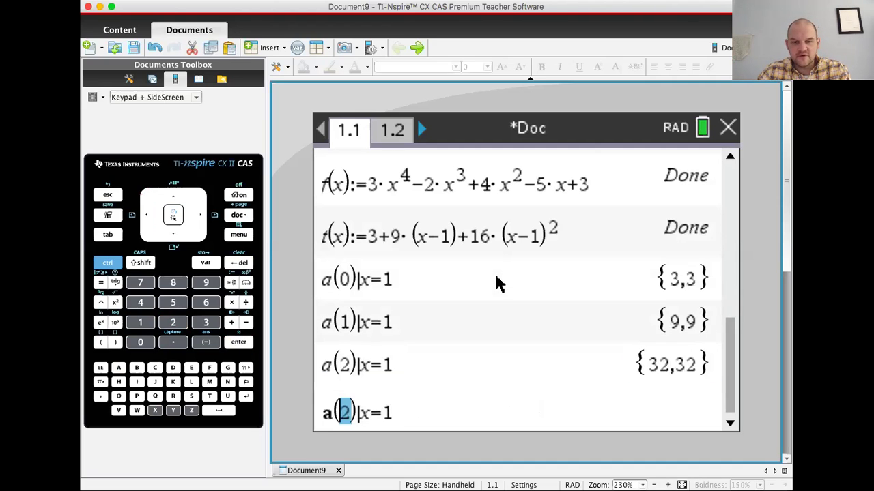
{"action": "type", "text": "3"}
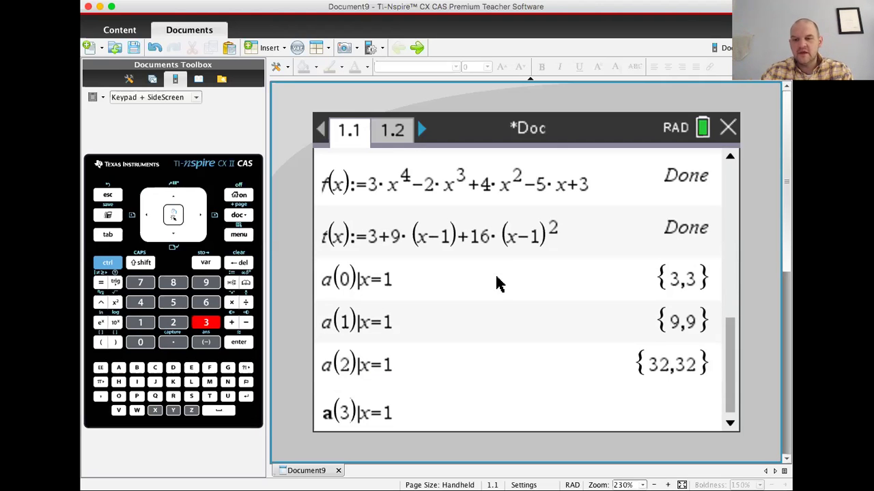
{"action": "key", "text": "Return"}
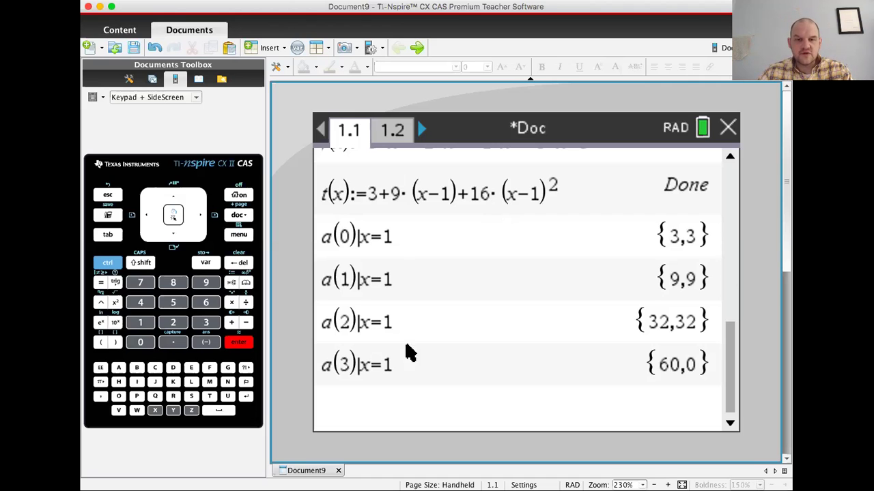
Return to the graph page of f(x) and t(x) and trace both curves at x=1.
{"action": "left_click", "coordinate": [393, 131]}
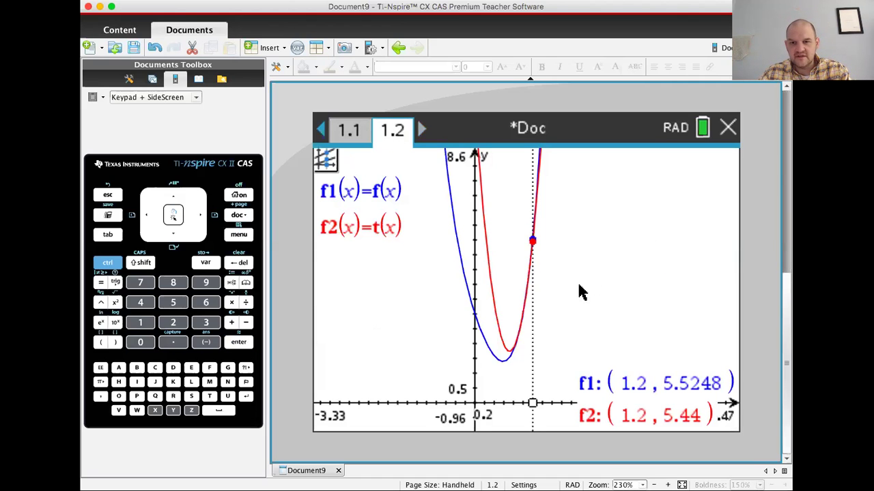
{"action": "type", "text": "1"}
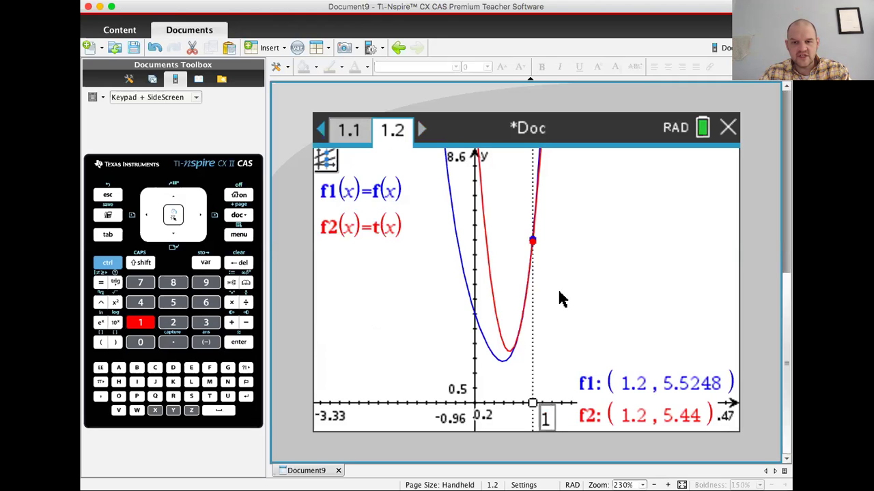
{"action": "key", "text": "Return"}
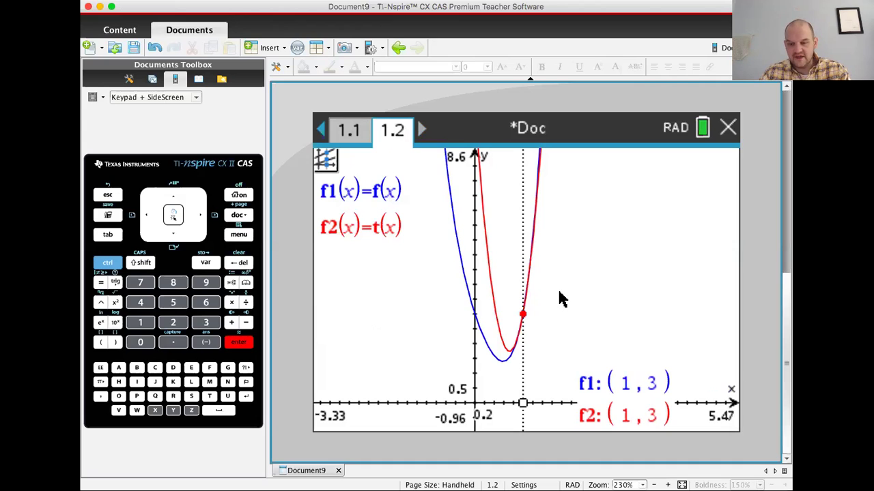
Trace both graphs at x=0.9, x=1.1 and x=1.2 to compare f(x) with t(x) near the center.
{"action": "type", "text": ".9"}
{"action": "key", "text": "Return"}
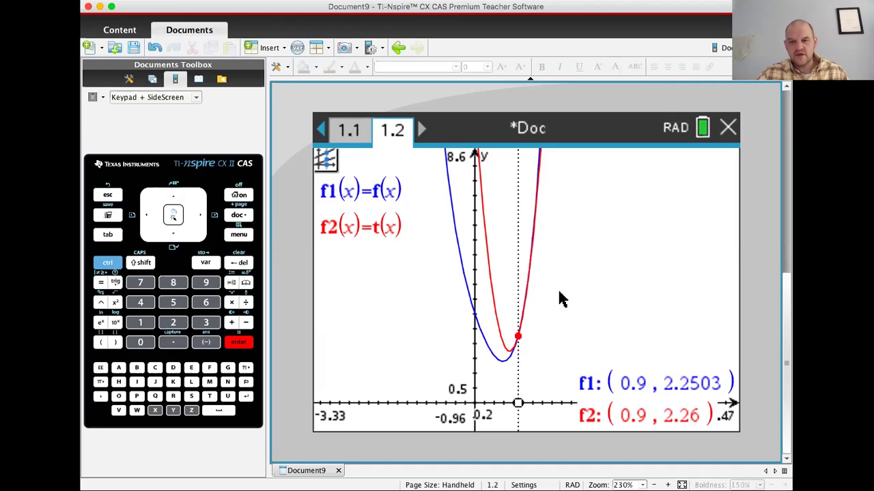
{"action": "type", "text": "1.1"}
{"action": "key", "text": "Return"}
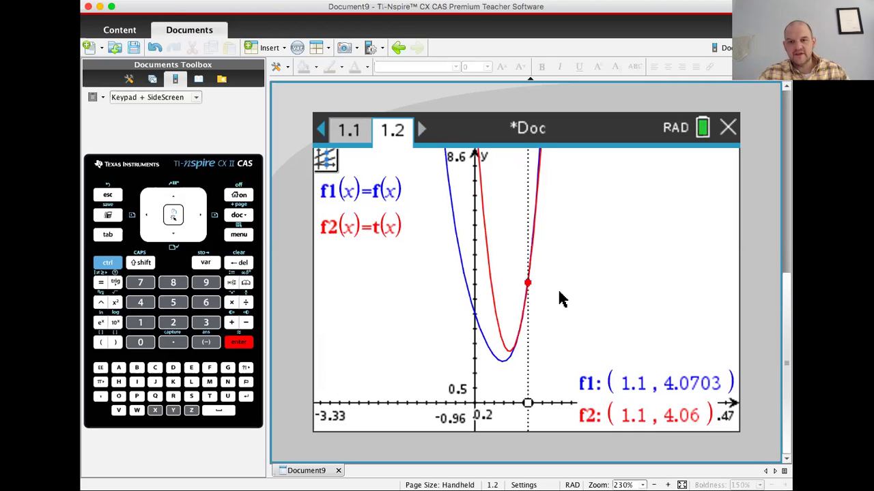
{"action": "type", "text": "1.2"}
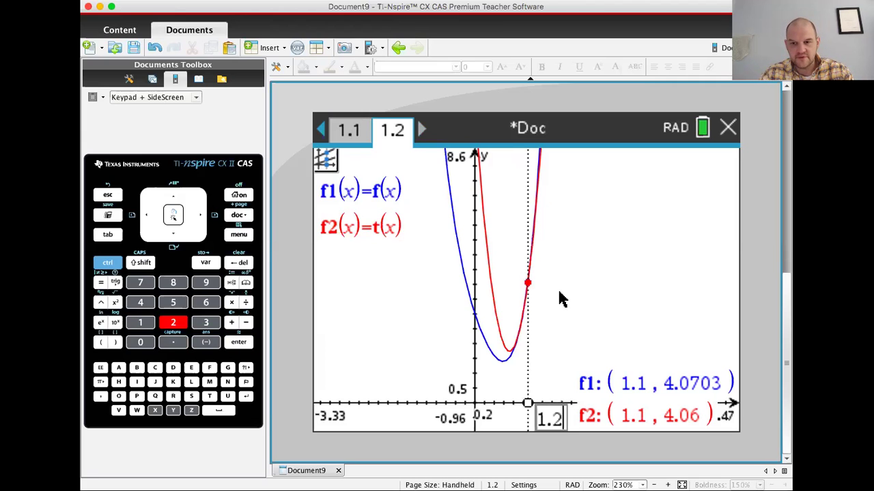
{"action": "key", "text": "Return"}
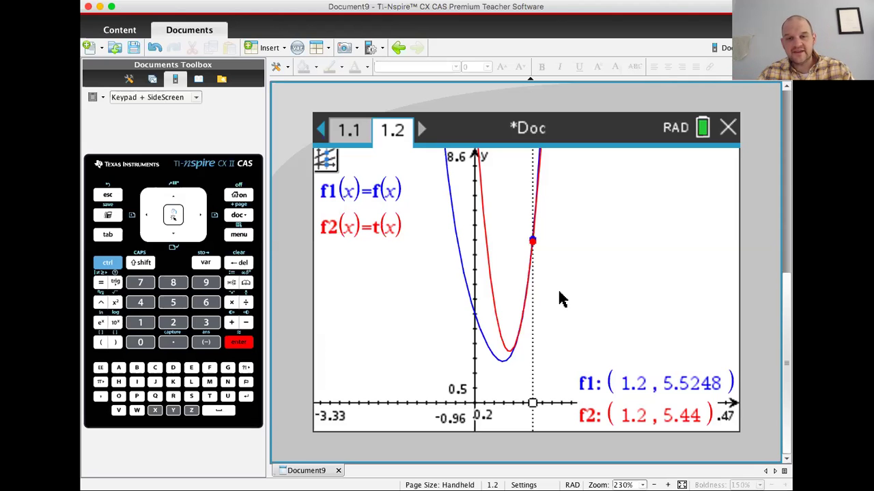
Return to the calculator page and evaluate a(0)|x=0.9 for the values of both functions.
{"action": "left_click", "coordinate": [352, 132]}
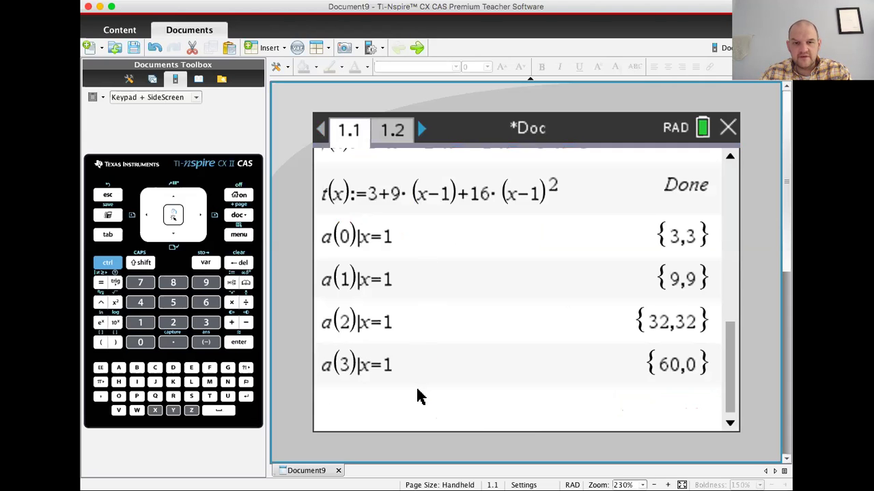
{"action": "type", "text": "a"}
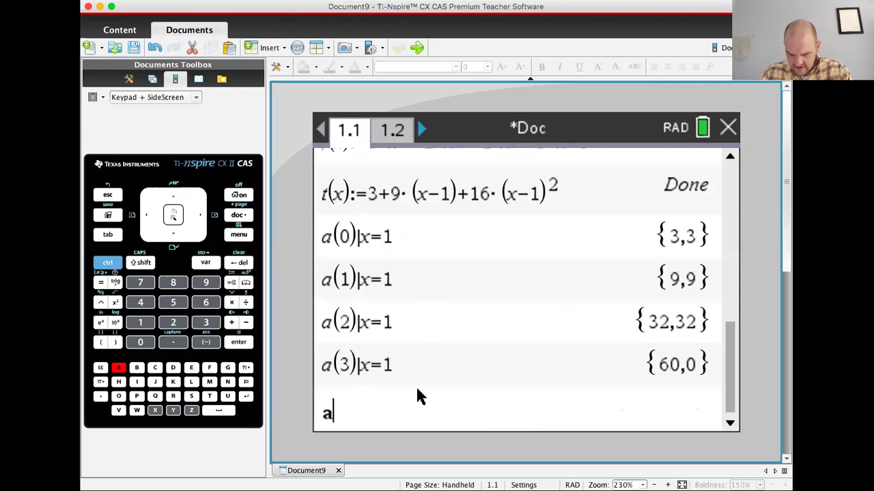
{"action": "type", "text": "(0"}
{"action": "key", "text": "Right"}
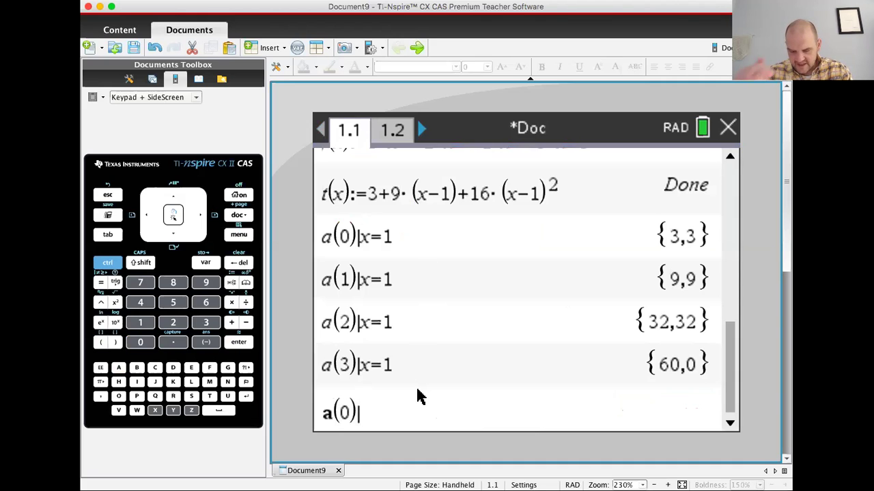
{"action": "type", "text": "|x="}
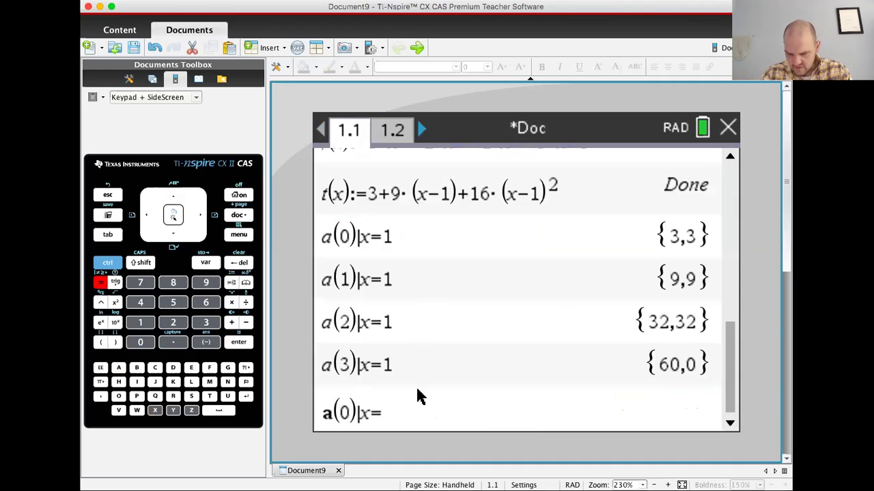
{"action": "type", "text": "0.9"}
{"action": "key", "text": "Return"}
Reuse the a(0)|x=0.9 entry to evaluate both functions at x=1.1.
{"action": "key", "text": "Up"}
{"action": "key", "text": "Return"}
{"action": "key", "text": "shift+Left"}
{"action": "key", "text": "shift+Left"}
{"action": "key", "text": "shift+Left"}
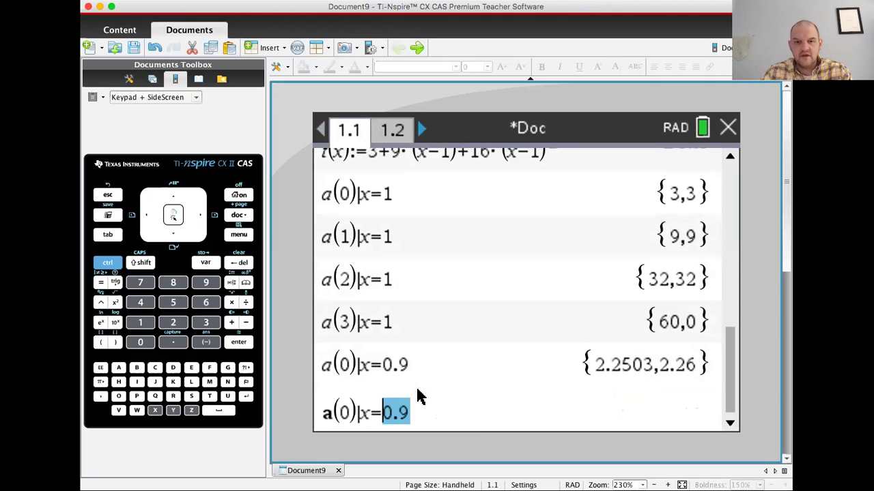
{"action": "type", "text": "1.1"}
{"action": "key", "text": "Return"}
Reuse the a(0)|x=1.1 entry to evaluate both functions at x=1.2.
{"action": "key", "text": "Up"}
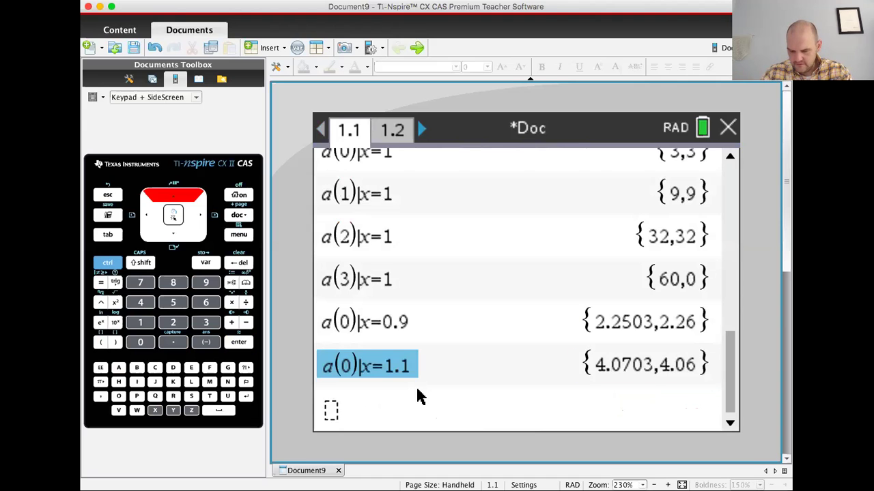
{"action": "key", "text": "Return"}
{"action": "key", "text": "shift+Left"}
{"action": "type", "text": "2"}
{"action": "key", "text": "Return"}
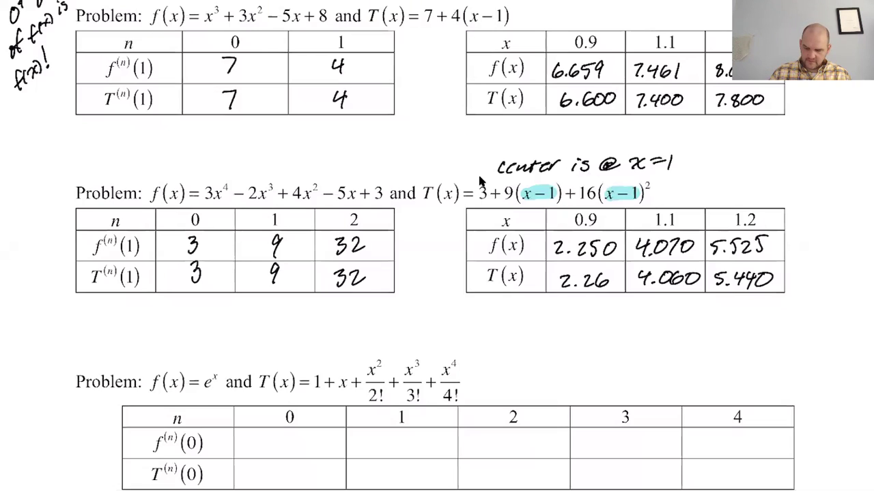
{"action": "scroll", "coordinate": [480, 181], "scroll_direction": "up", "scroll_amount": 4}
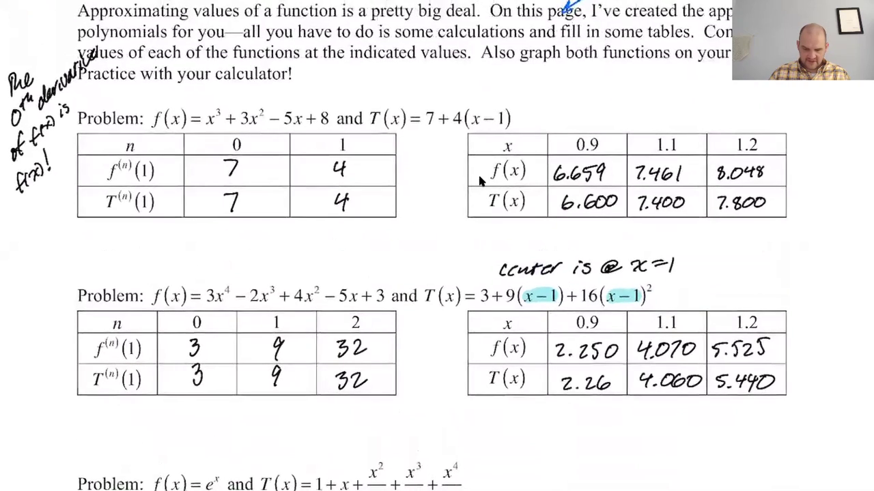
{"action": "scroll", "coordinate": [480, 180], "scroll_direction": "down", "scroll_amount": 1}
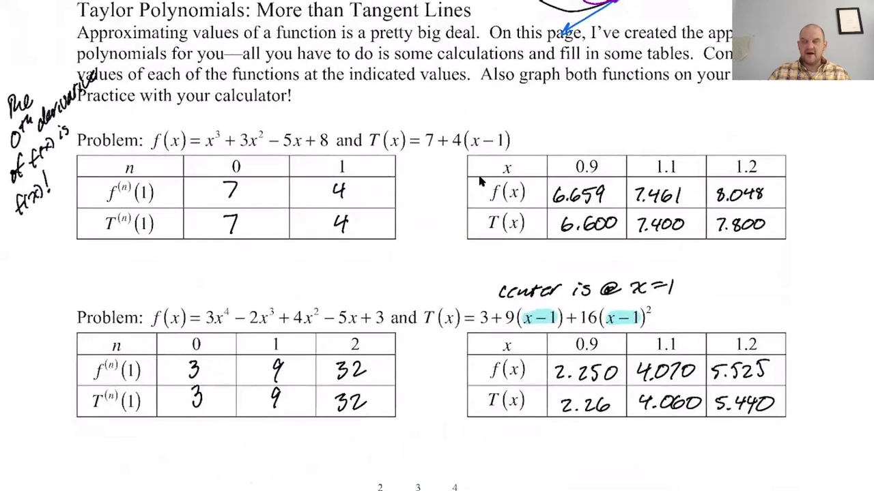